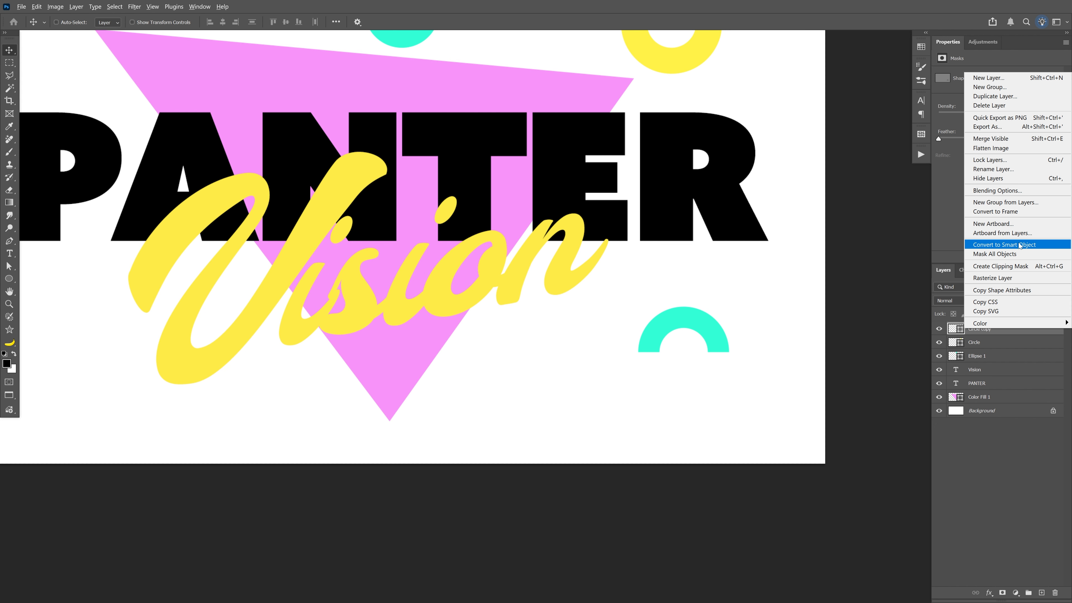
- Convert the copied circle layer that forms the teal half ring to a smart object
left_click(1021, 246)
key("ctrl+0")
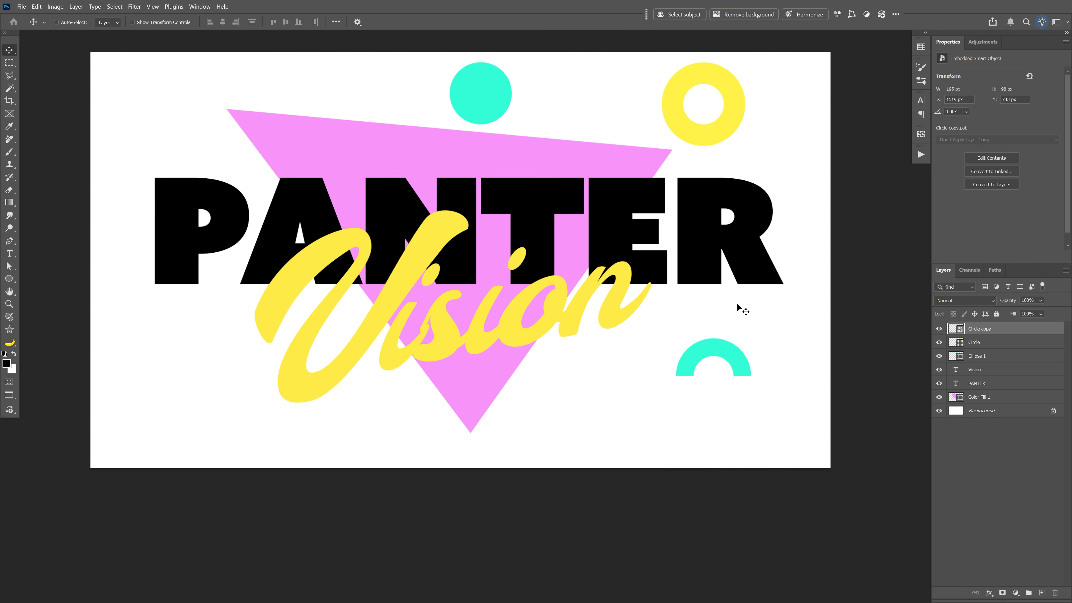
left_click_drag(737, 307, 741, 320)
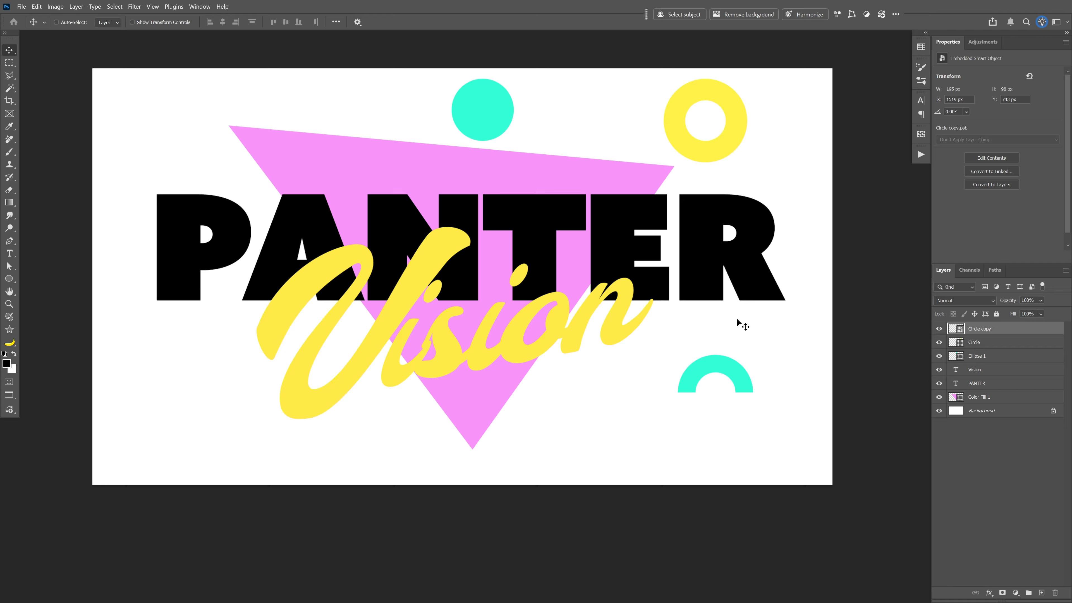
- Draw a thin rectangle about 589 by 35 px across the triangle's lower tip and fill it with blue
left_click(4, 281)
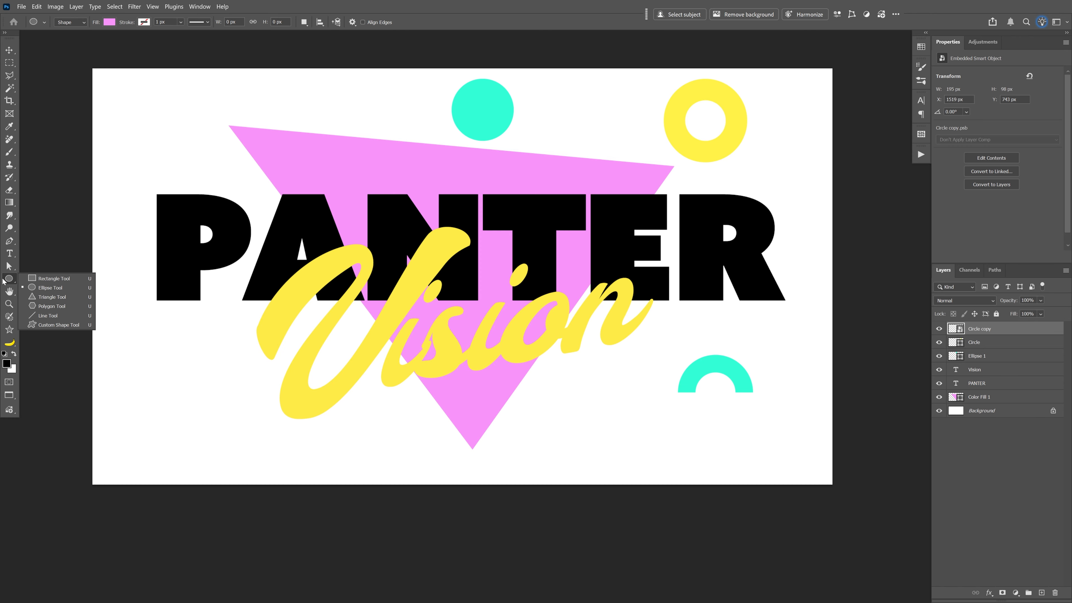
left_click(54, 278)
left_click_drag(420, 417, 647, 430)
left_click(968, 144)
left_click(1020, 222)
key("v")
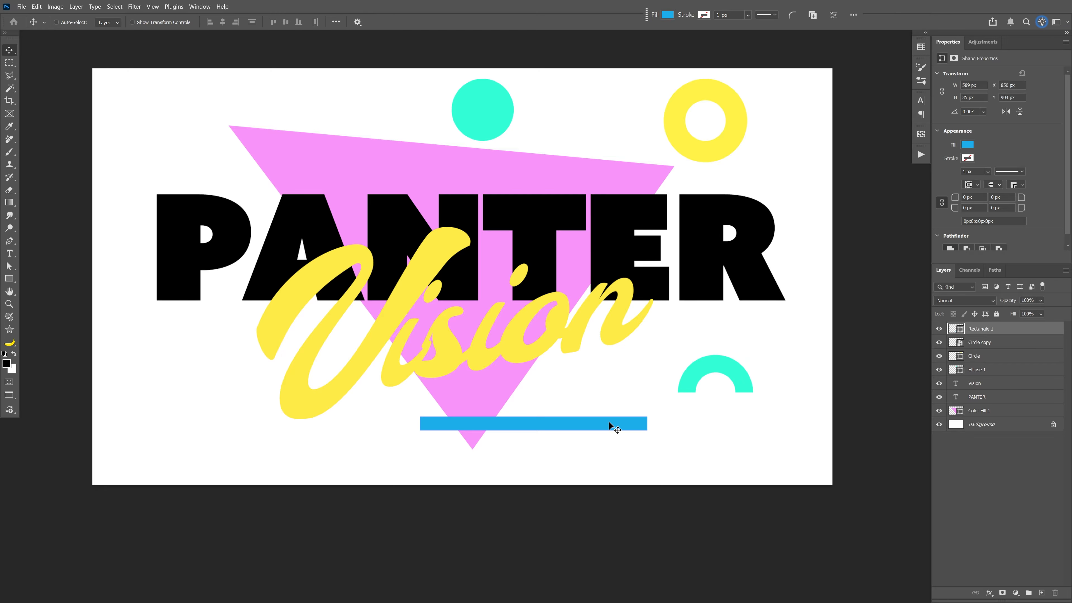
- Apply a Wave distortion to the blue rectangle as a smart filter, with wavelength 63 to 87 and amplitude 1 to 133
left_click(135, 6)
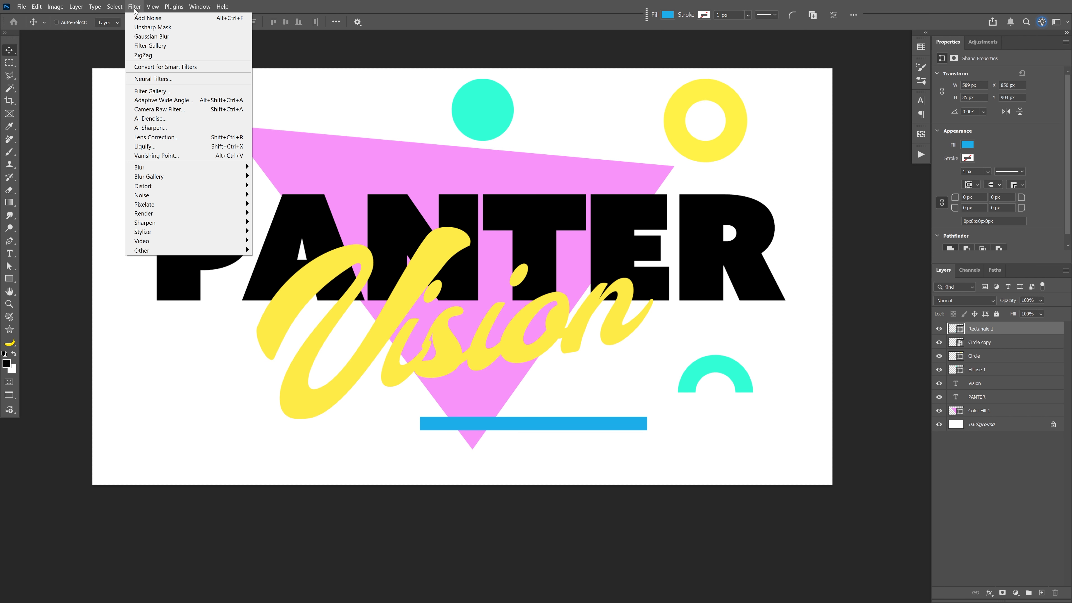
mouse_move(220, 186)
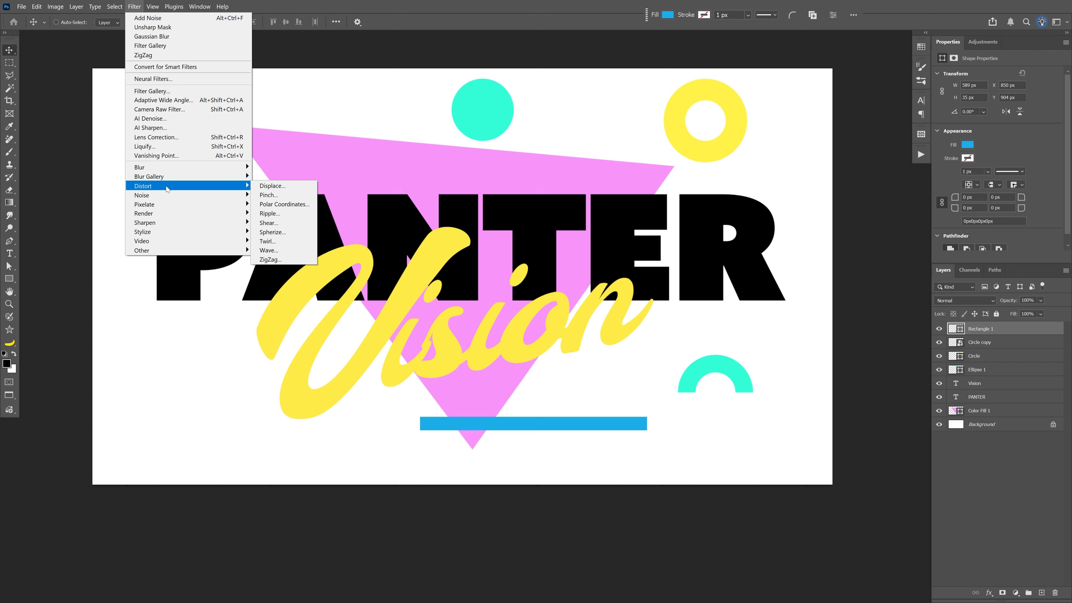
left_click(289, 254)
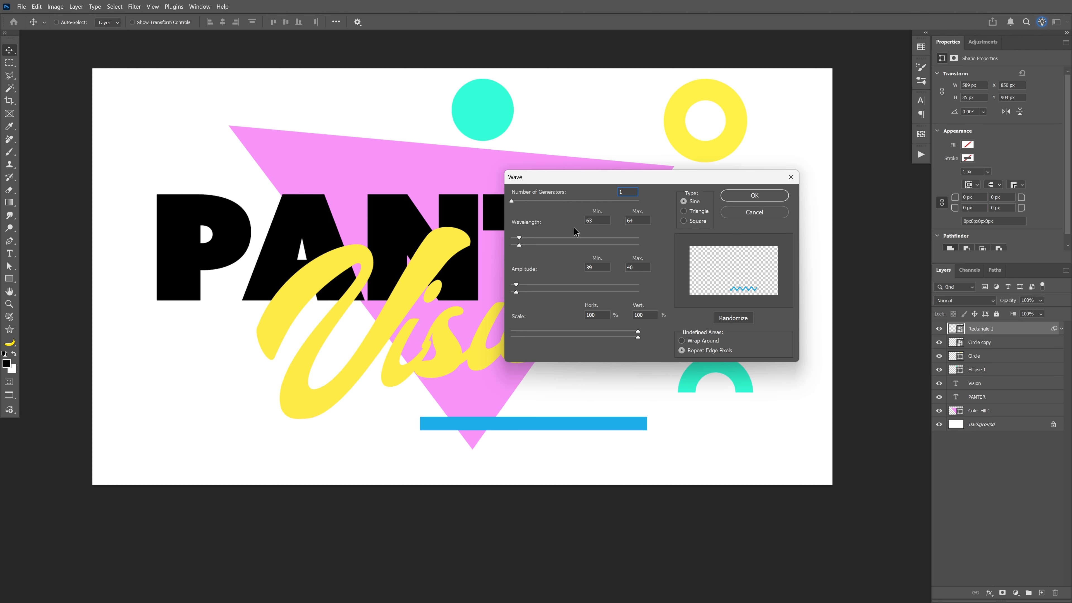
mouse_move(520, 240)
left_mouse_down()
mouse_move(556, 239)
mouse_move(522, 244)
left_mouse_up()
left_click_drag(518, 286, 513, 287)
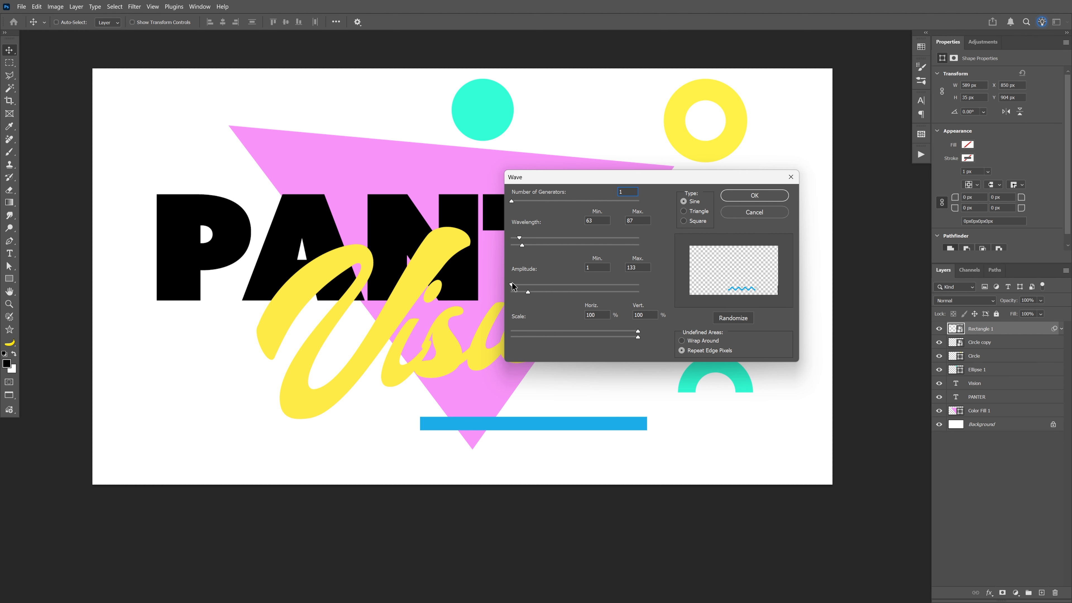
left_click(755, 195)
- Add a layer mask from a rectangular selection around the middle of the blue wave to trim off its distorted ends
scroll(486, 452, "up", 3)
left_click_drag(600, 394, 534, 366)
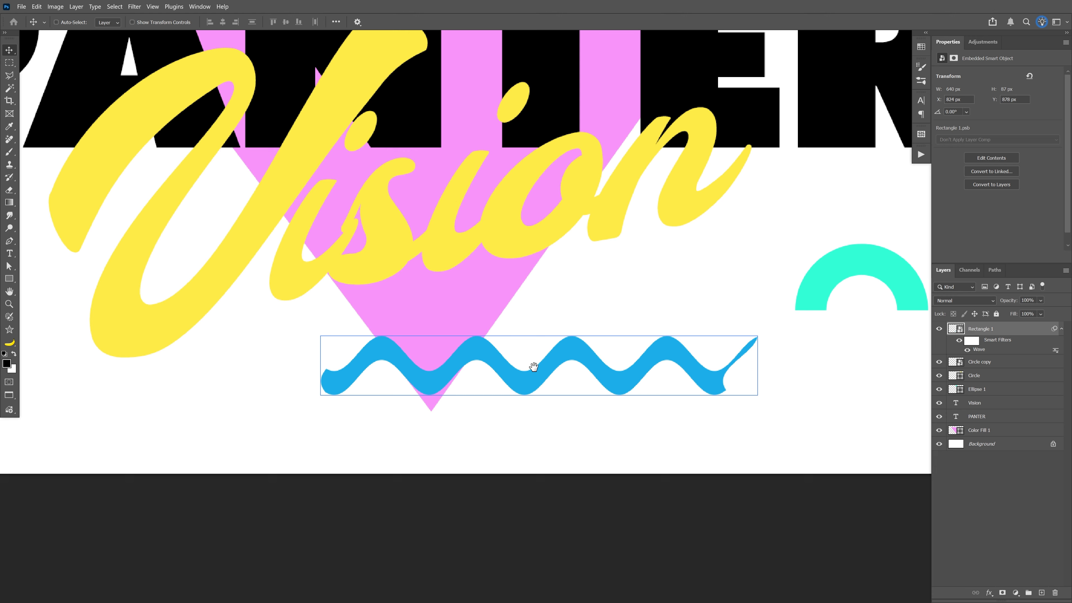
left_click(10, 63)
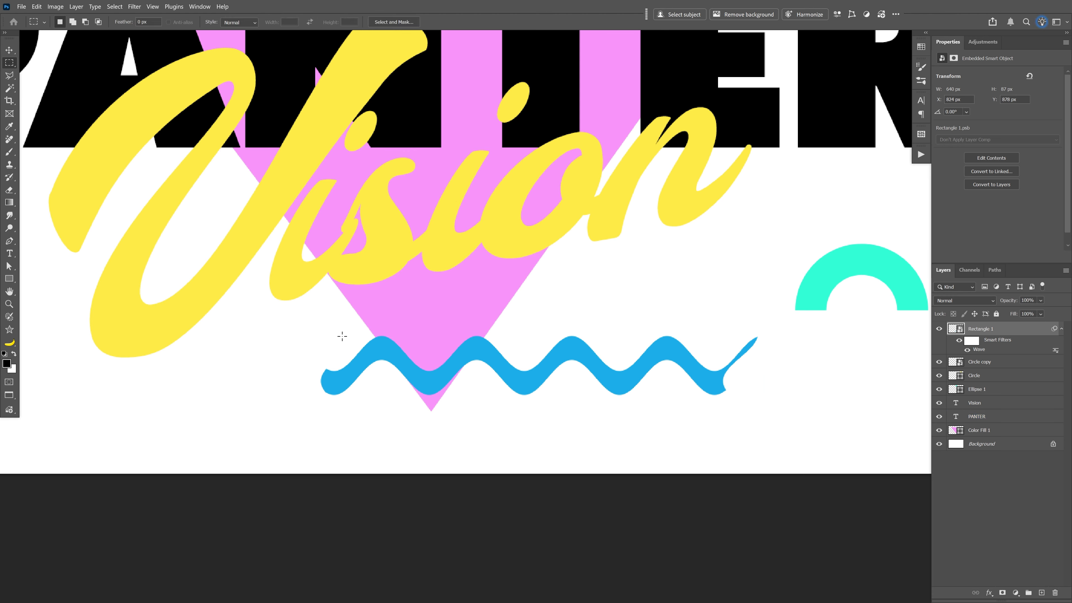
left_click_drag(379, 315, 668, 425)
left_click(1003, 593)
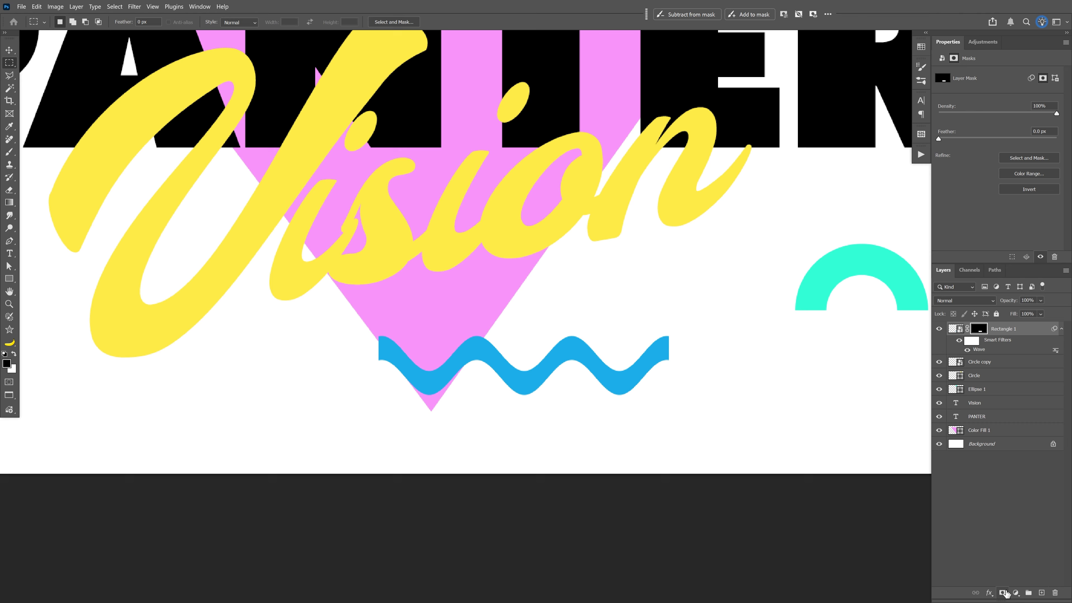
key("v")
- Add an 11 px blue stroke with Center position to the wave layer
double_click(1036, 334)
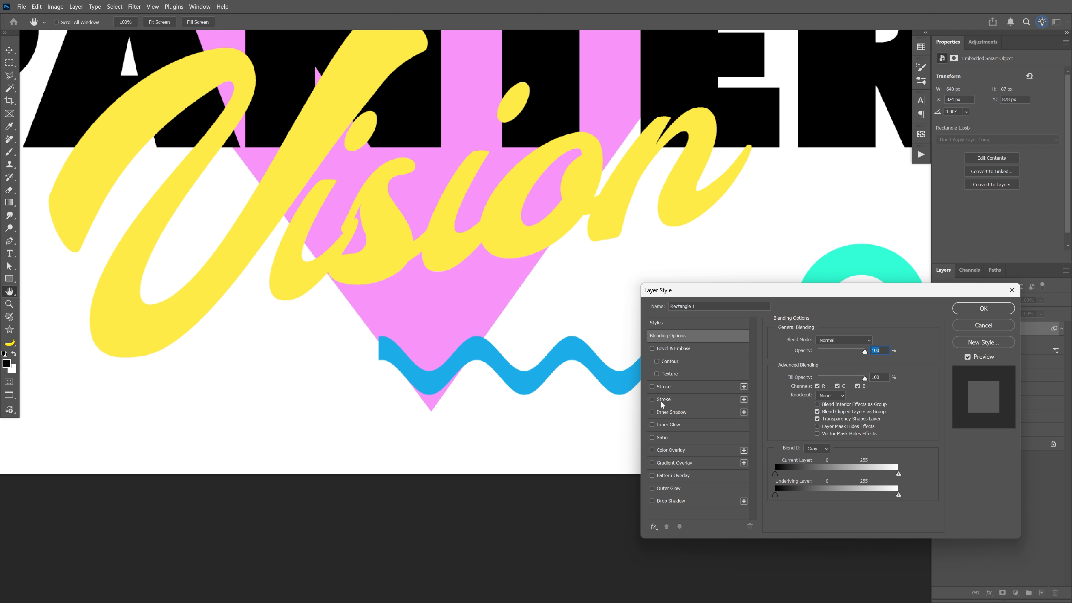
left_click(669, 400)
mouse_move(758, 293)
left_mouse_down()
mouse_move(812, 218)
mouse_move(774, 180)
left_mouse_up()
left_click(837, 238)
left_click(842, 264)
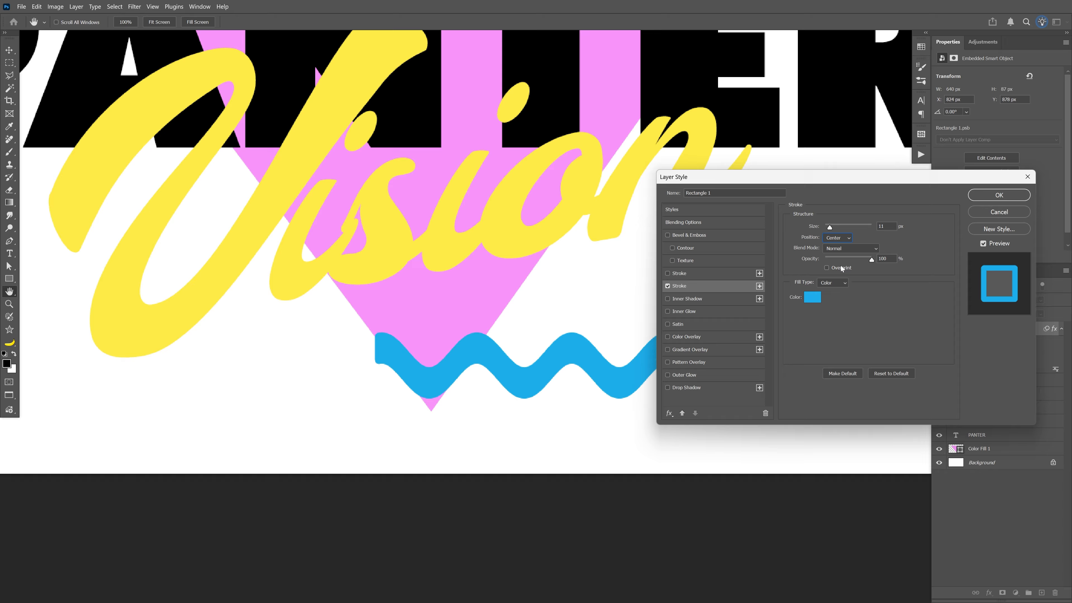
mouse_move(944, 176)
left_mouse_down()
mouse_move(917, 217)
mouse_move(881, 224)
left_mouse_up()
left_click(924, 245)
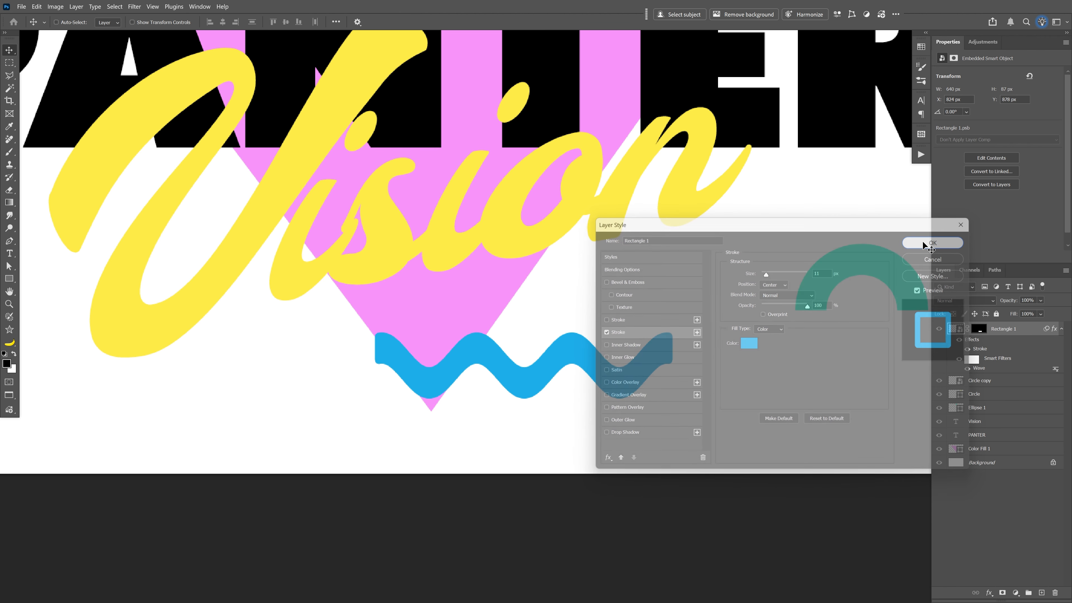
- Convert the masked and stroked wave layer to a smart object
right_click(1028, 334)
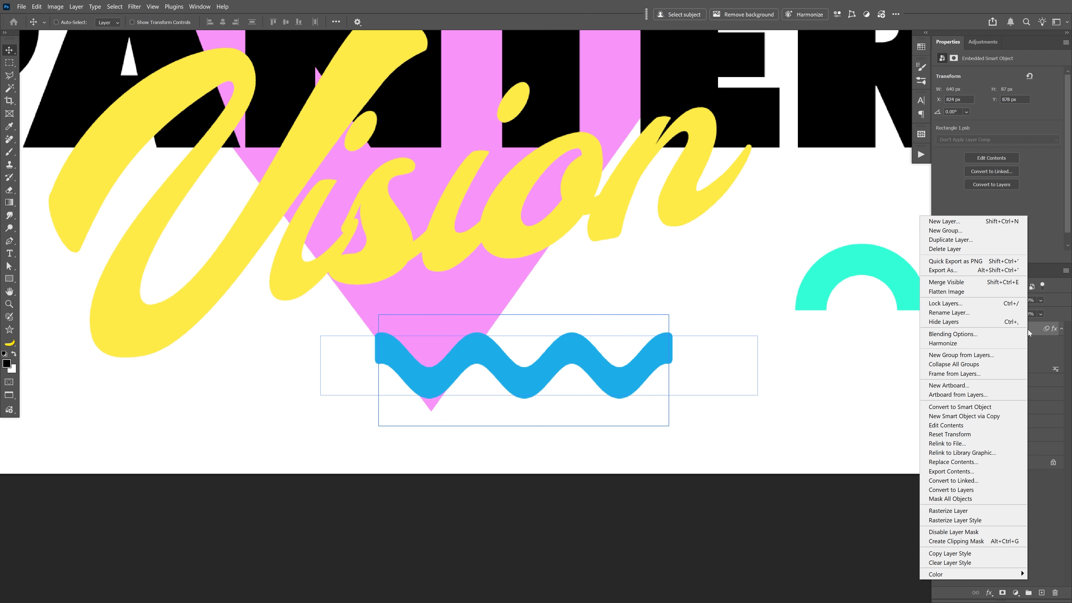
left_click(1000, 407)
key("ctrl+0")
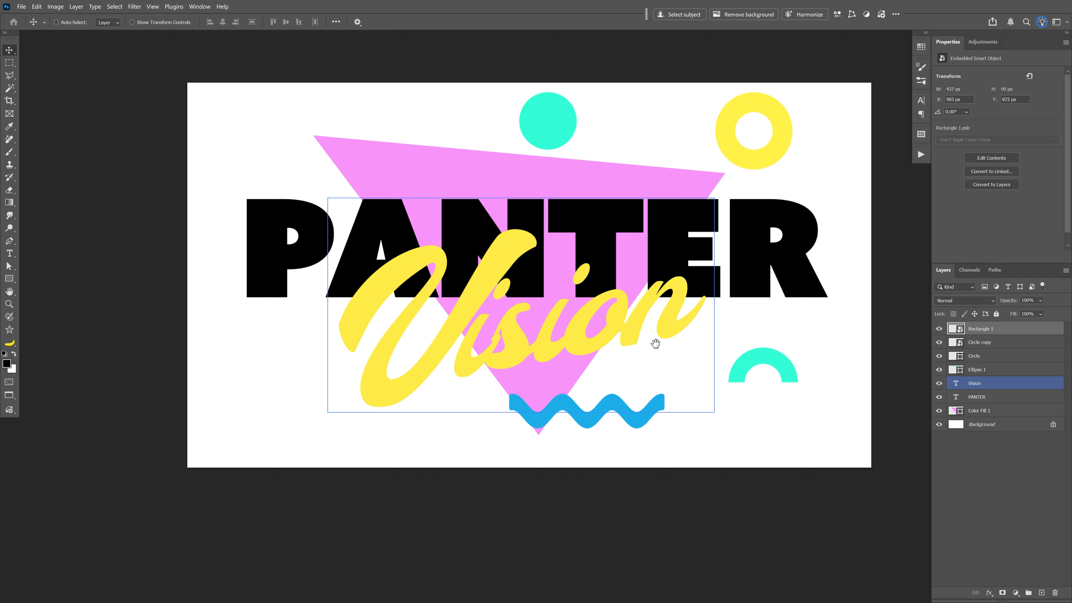
- Duplicate the blue wave and rotate, enlarge and place the copy across the canvas's upper-left corner
scroll(662, 338, "down", 2)
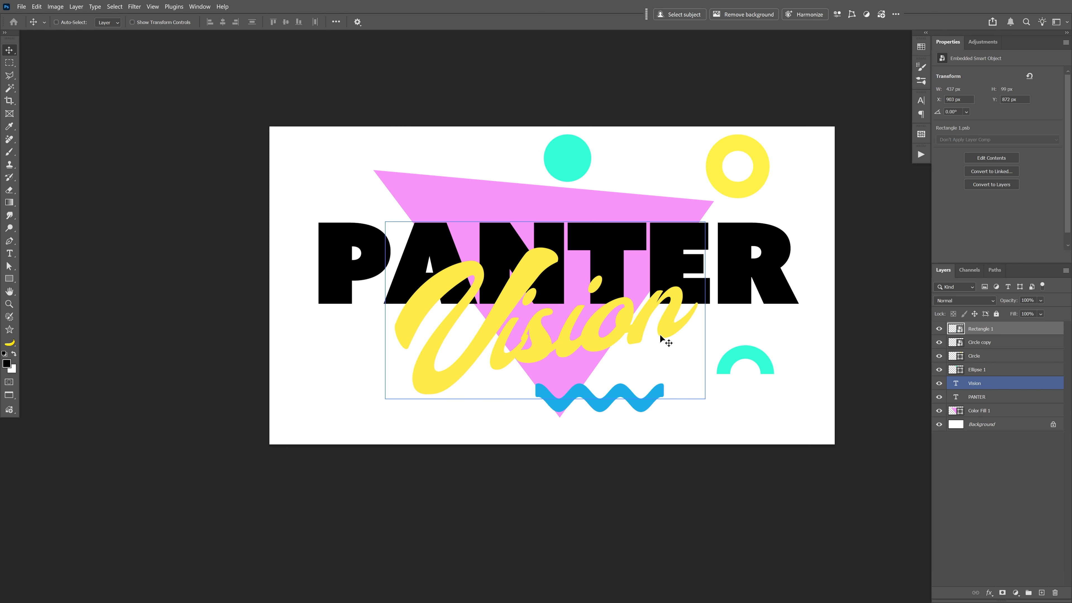
left_click_drag(613, 392, 400, 182)
key("ctrl+t")
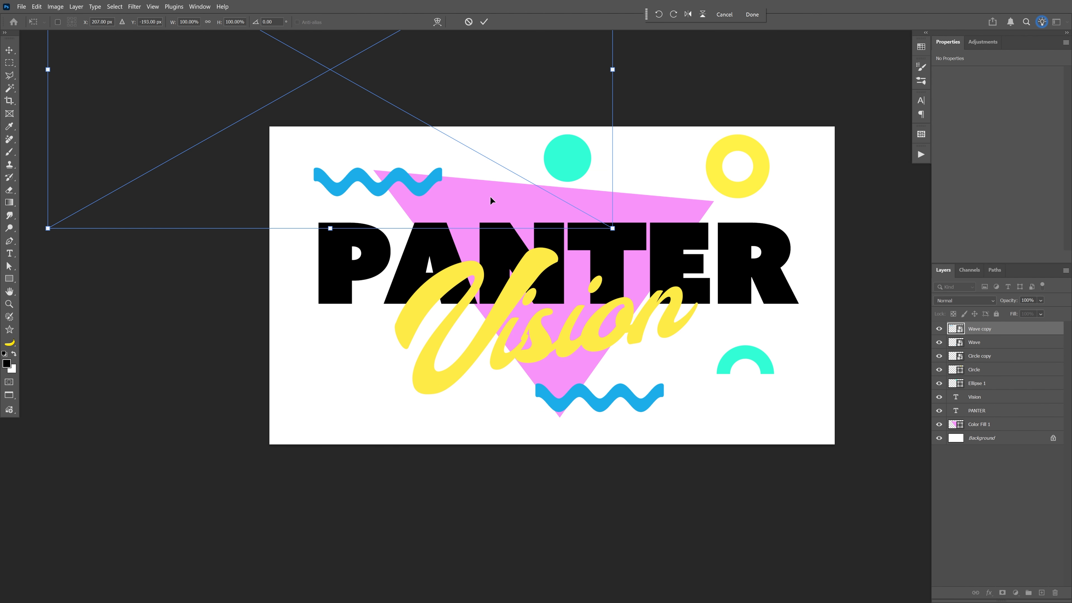
left_click_drag(637, 243, 671, 68)
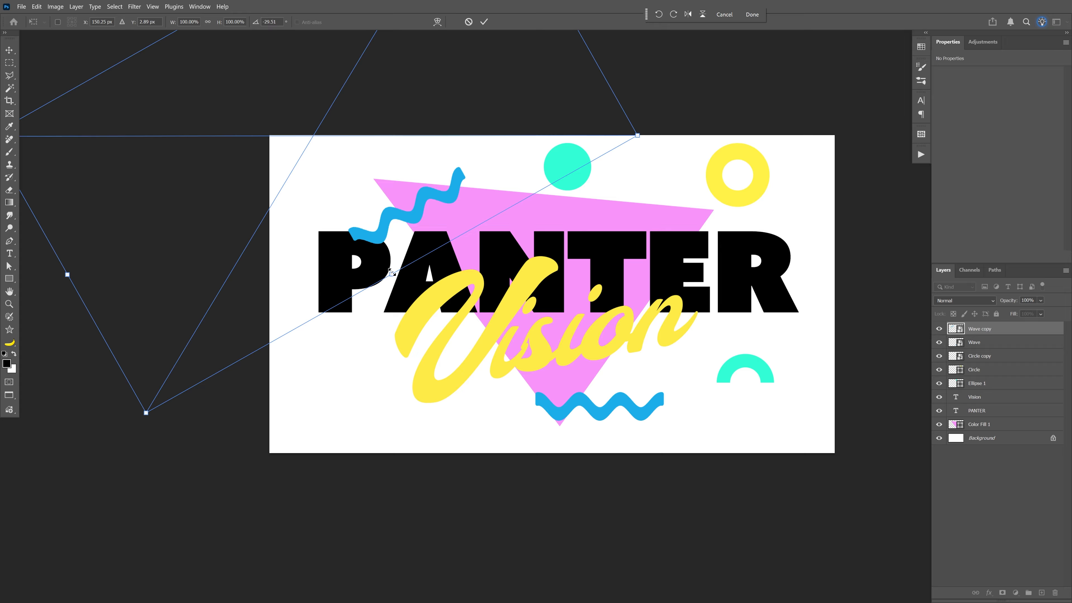
left_click_drag(393, 279, 441, 338)
left_click_drag(471, 226, 401, 160)
key("Escape")
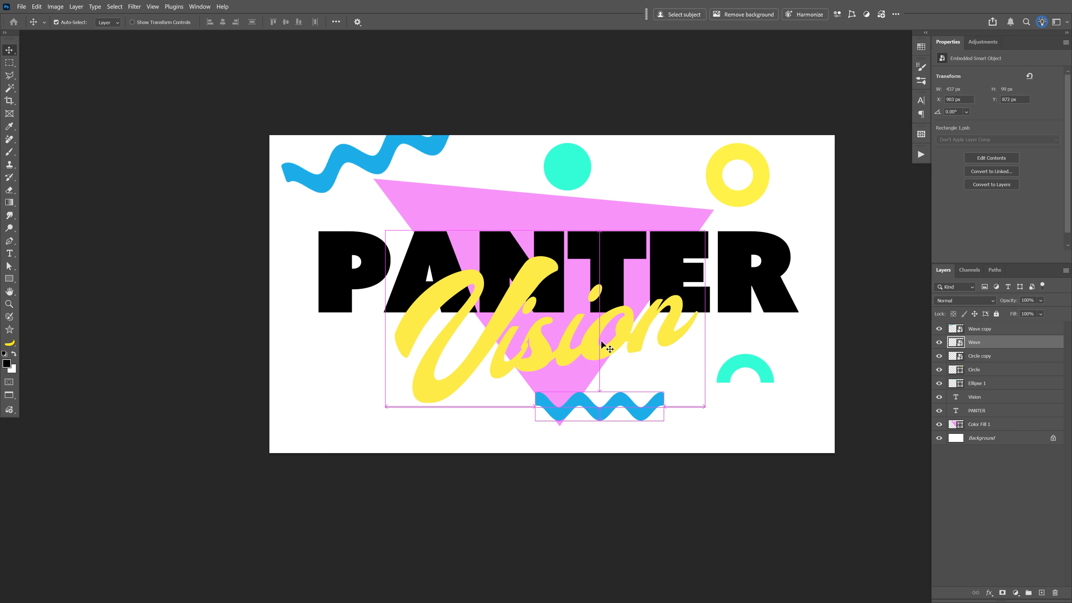
- Rotate the original wave by 14.5°, enlarge it and place it along the canvas's lower-right edge
left_click(658, 403)
key("ctrl+t")
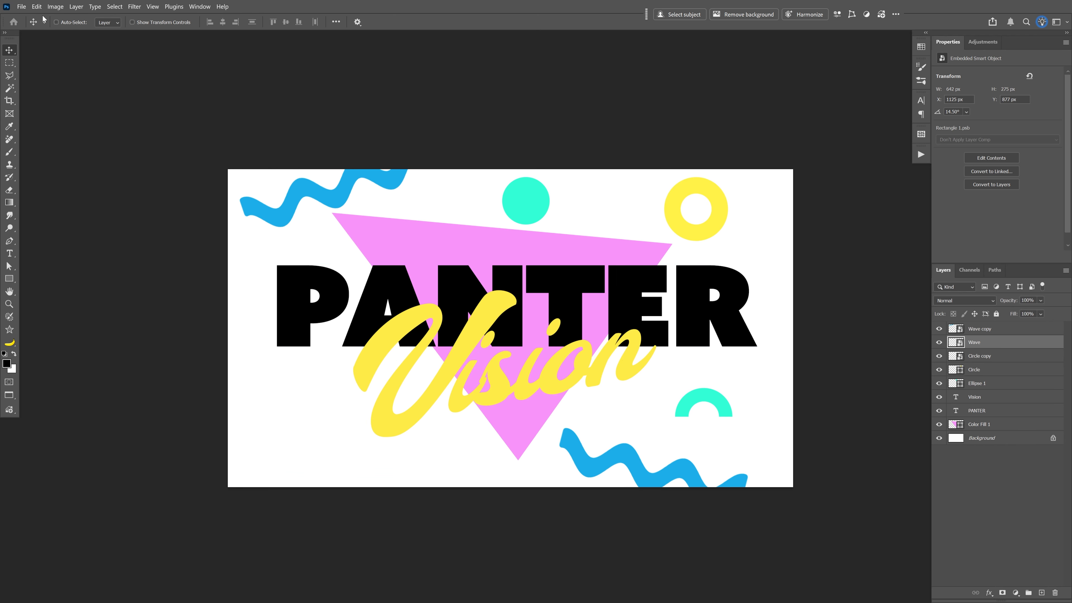
- Using layer auto-selection, move the teal circle onto the triangle's upper-left edge and reposition the yellow ring
left_click(56, 22)
left_click(510, 196)
left_click(517, 203)
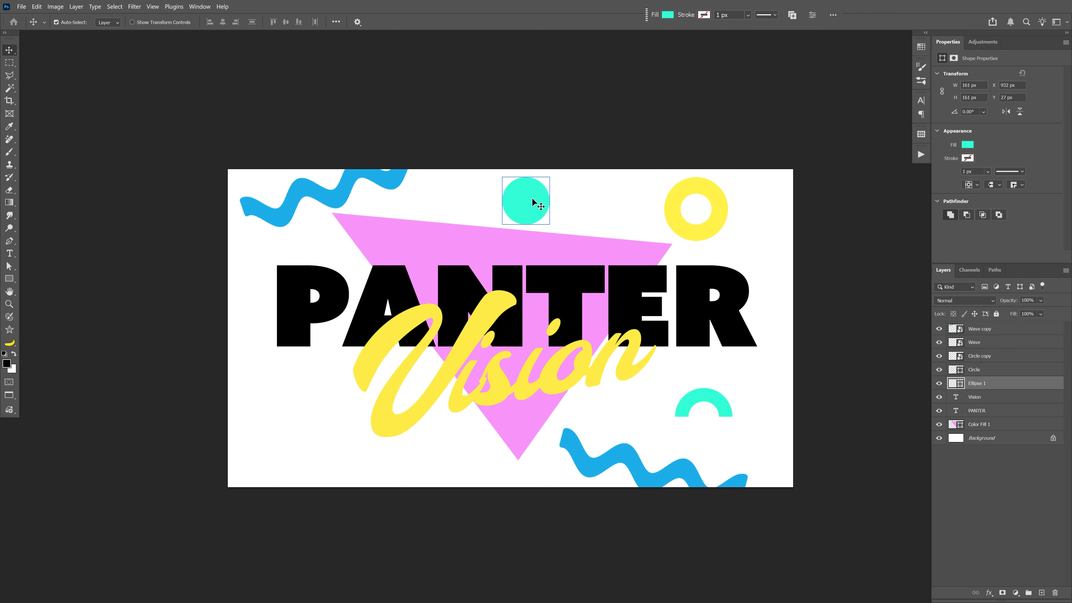
left_click_drag(532, 203, 458, 222)
mouse_move(669, 226)
left_mouse_down()
mouse_move(633, 220)
mouse_move(661, 223)
left_mouse_up()
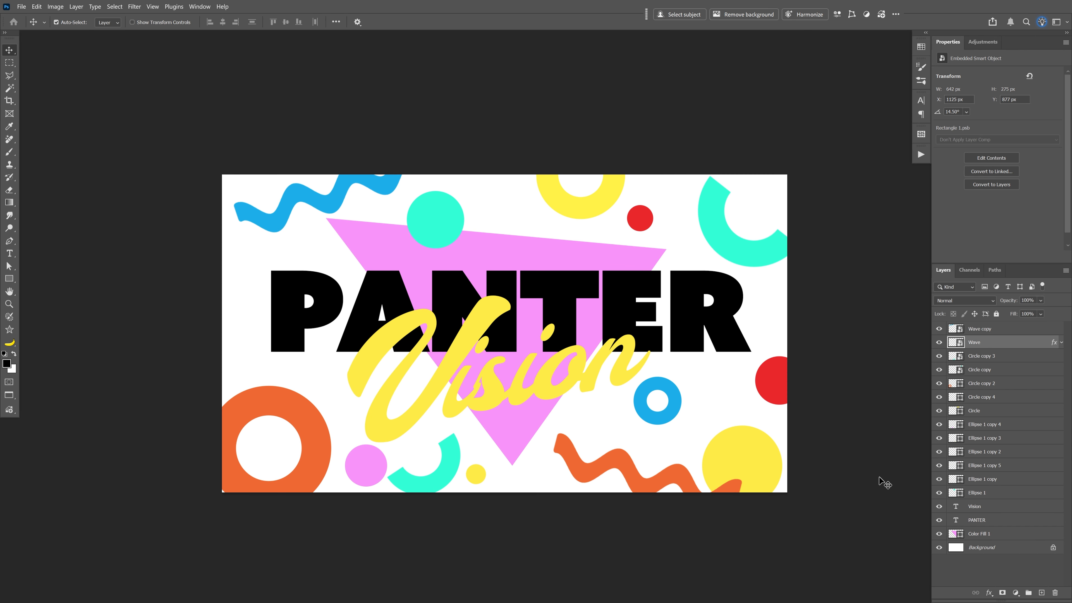
- Add a Color Overlay in off-white f3f3f3 to the PANTER text
left_click(1002, 521)
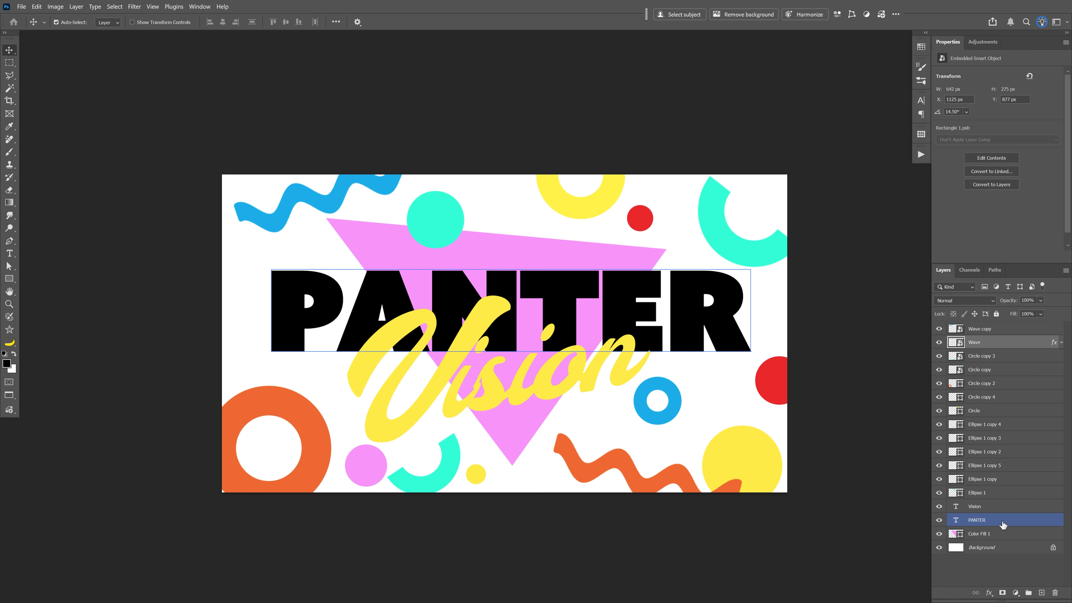
double_click(1010, 523)
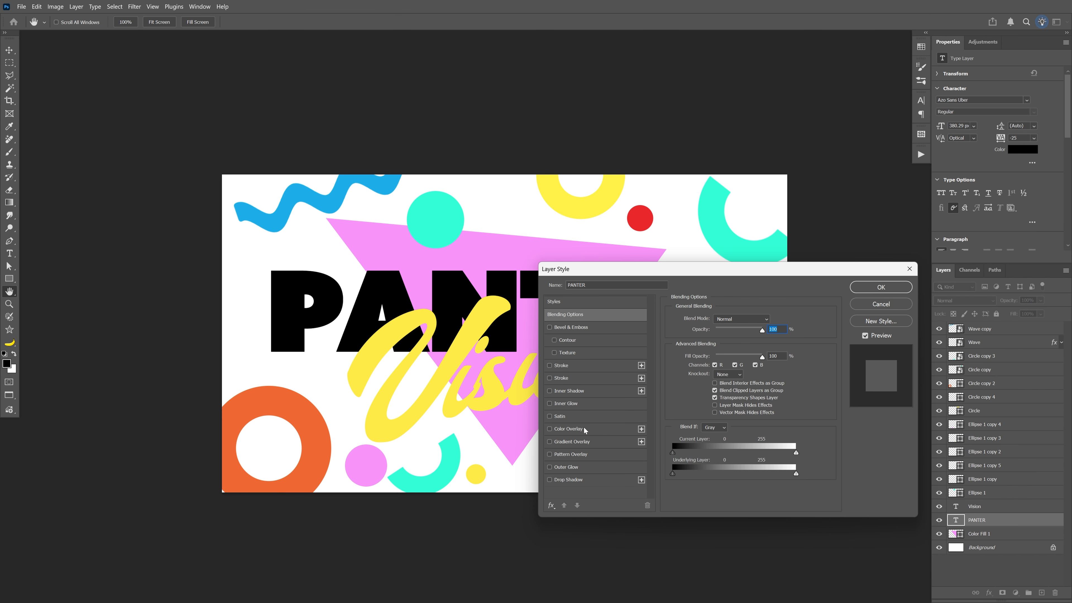
left_click(585, 429)
left_click(772, 324)
left_click(717, 190)
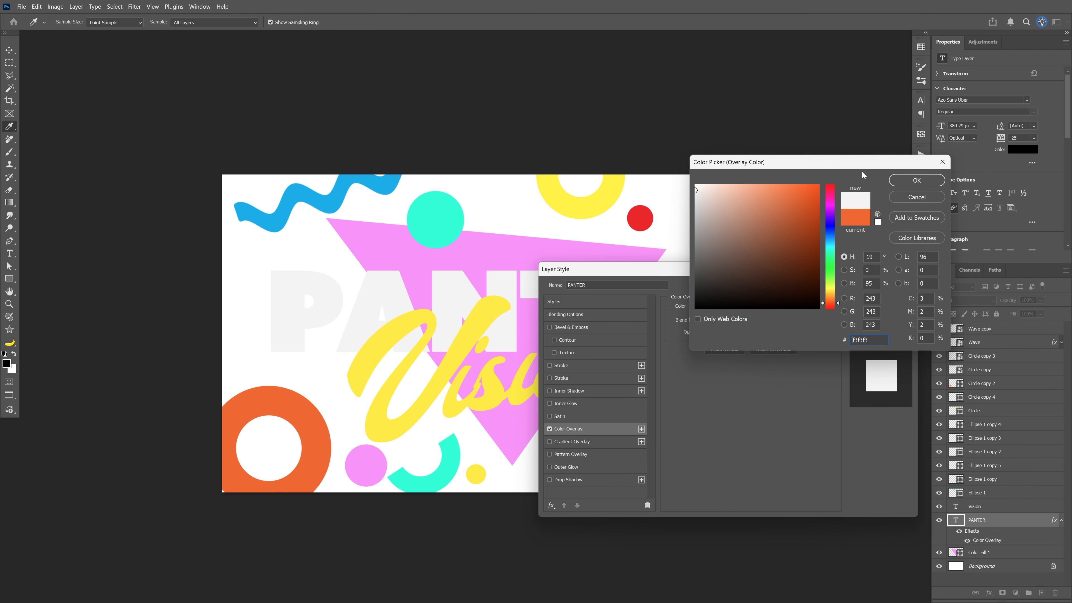
left_click(918, 181)
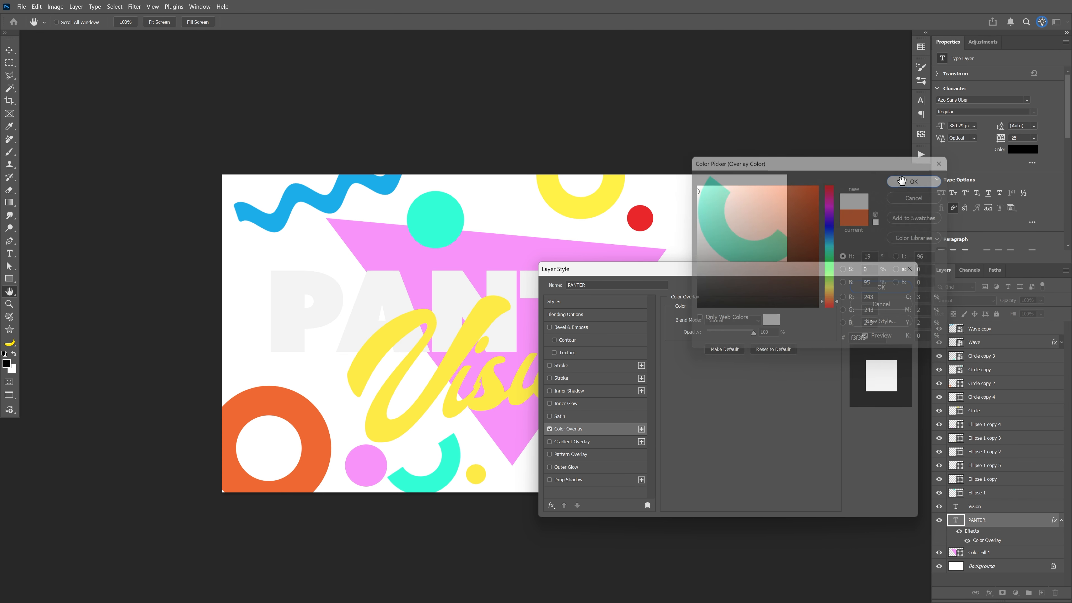
- Add a 12 px black stroke with Outside position to the PANTER text
left_click(569, 366)
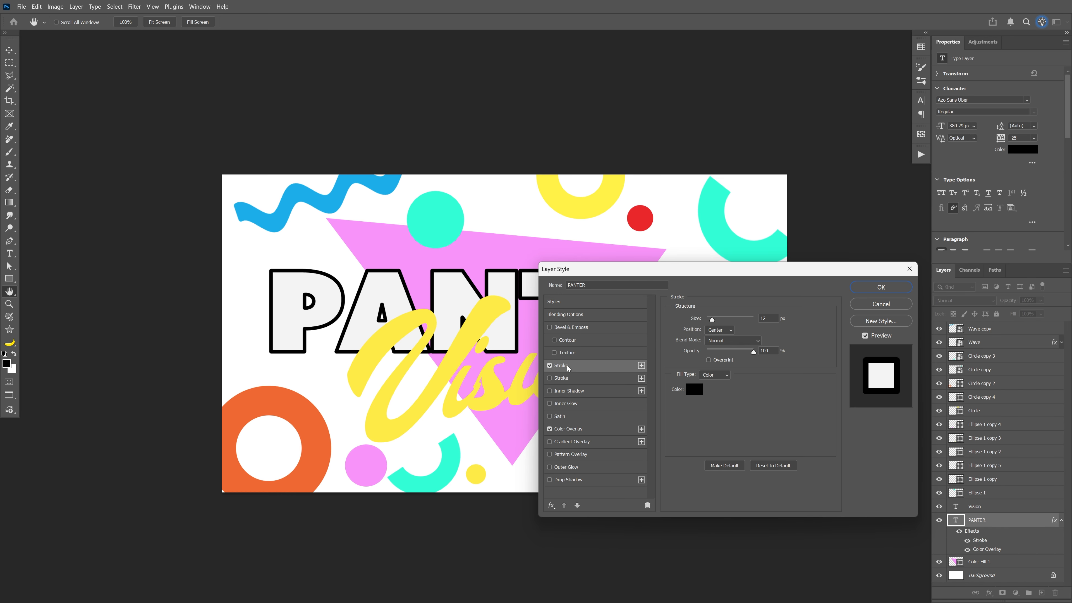
left_click(721, 331)
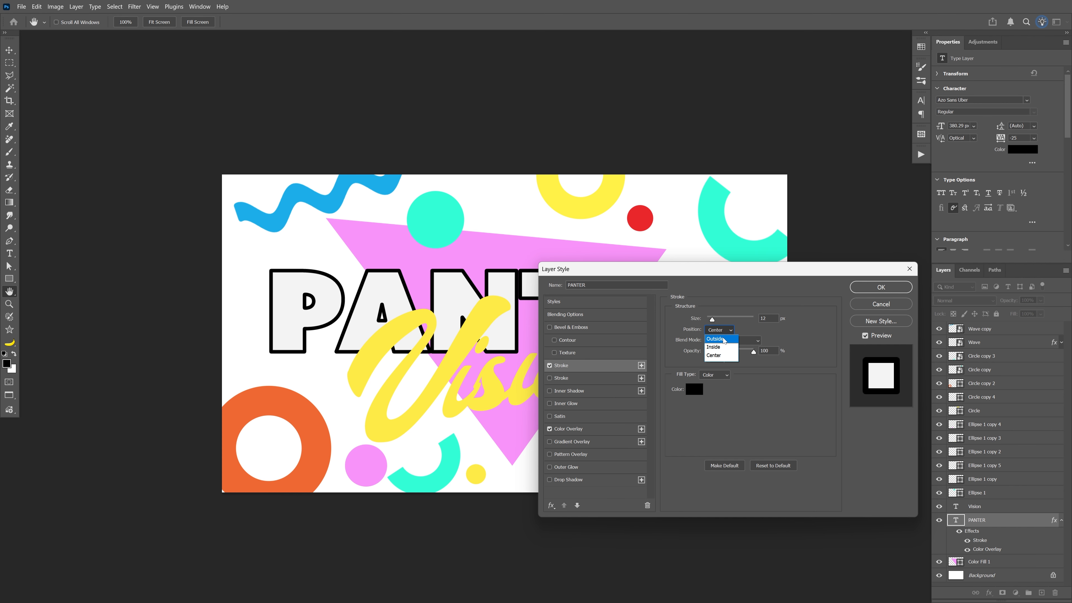
left_click(724, 339)
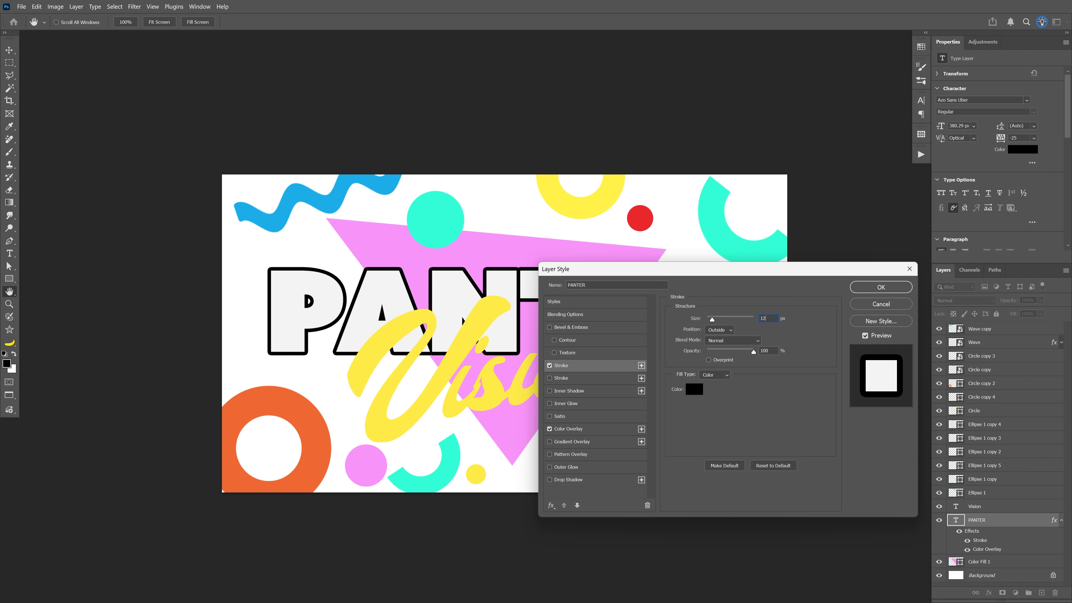
left_click(860, 292)
- Add a black stroke to the Vision text and copy the PANTER text's stroke effect to the shape layers
double_click(1003, 506)
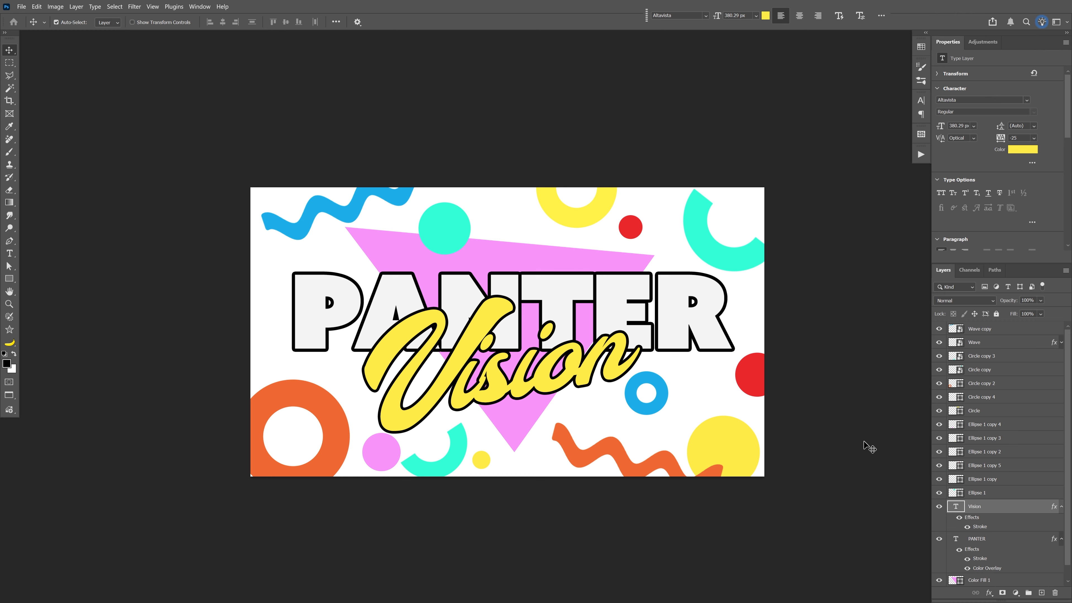
left_click(988, 568)
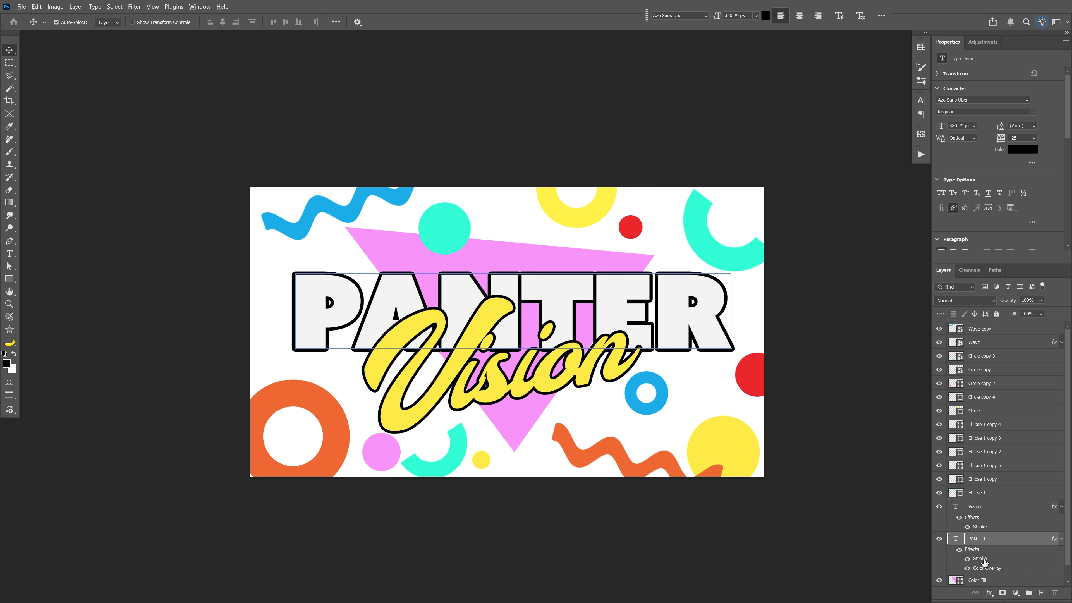
mouse_move(985, 560)
left_mouse_down()
mouse_move(987, 540)
mouse_move(992, 588)
mouse_move(990, 492)
left_mouse_up()
left_click(988, 477)
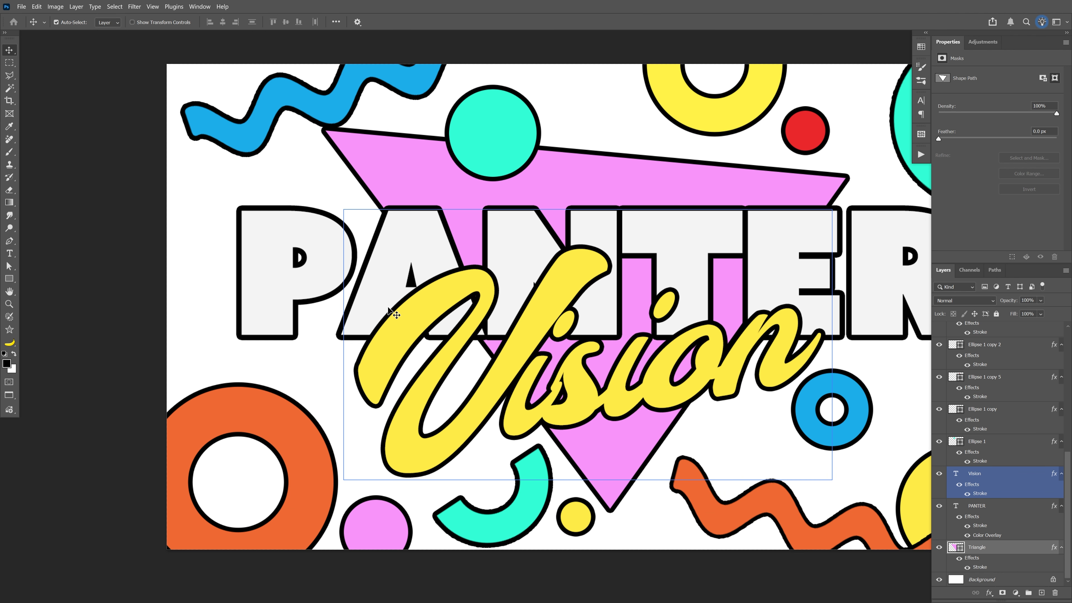
- Duplicate the PANTER and Vision texts with a slight offset down and to the left, and place the copies beneath the originals in the layer stack
left_click(389, 247)
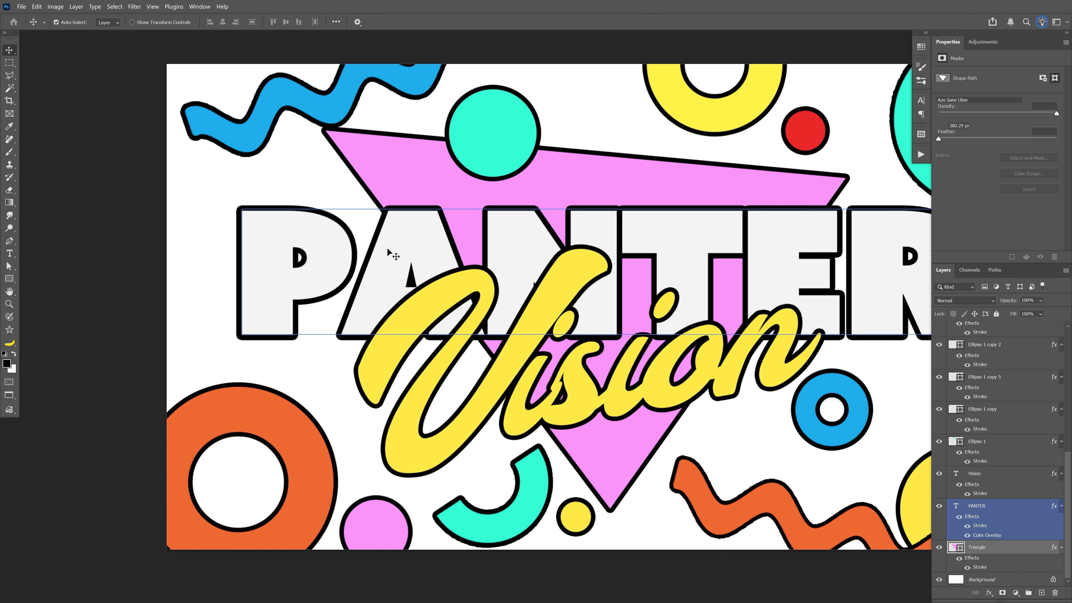
left_click(448, 438, "shift")
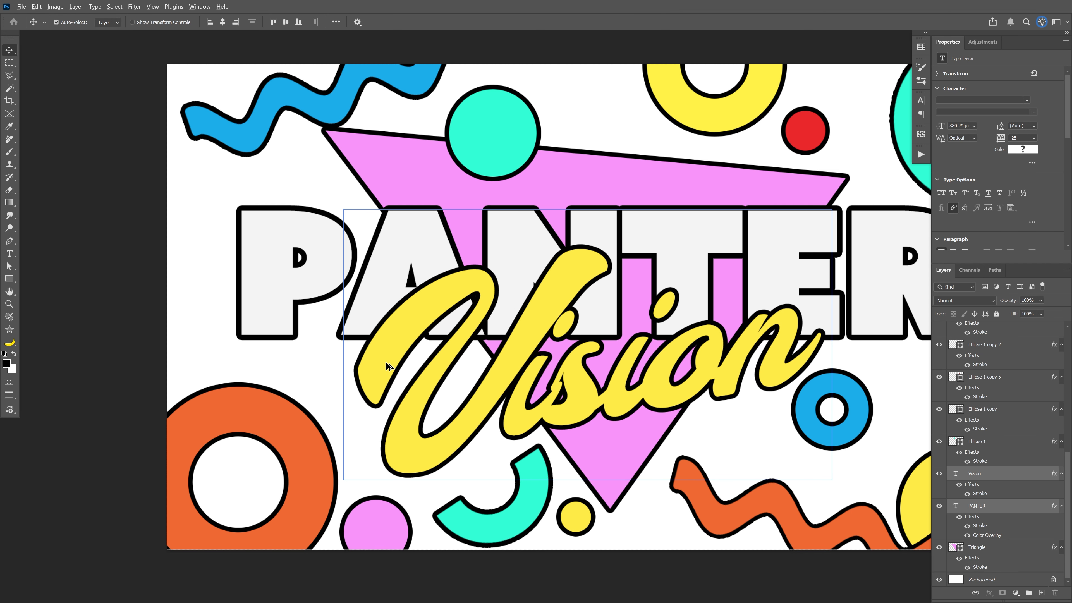
left_click_drag(385, 362, 376, 372)
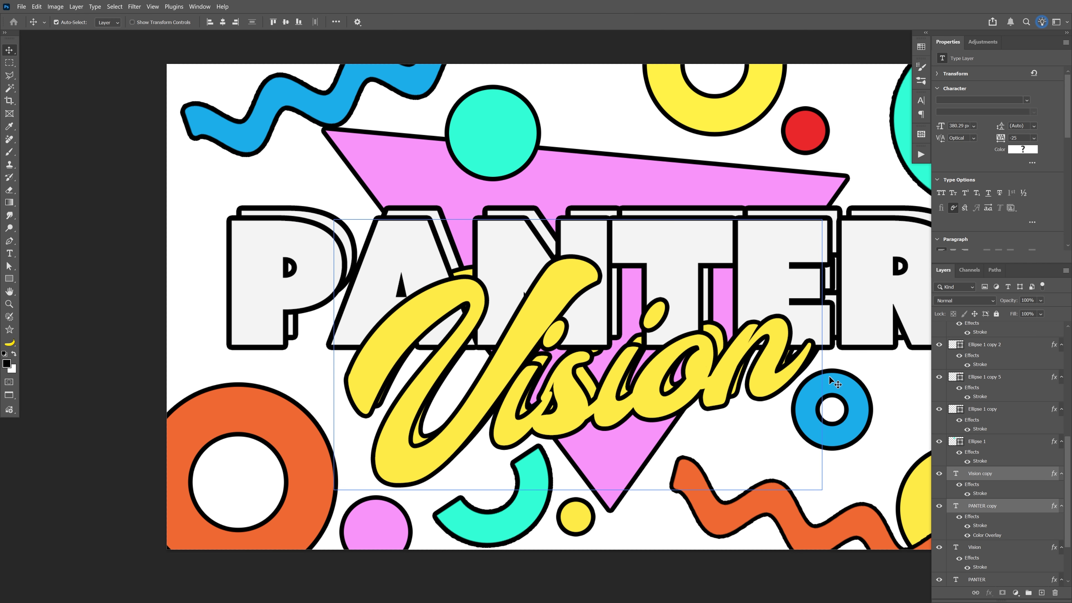
scroll(988, 404, "down", 3)
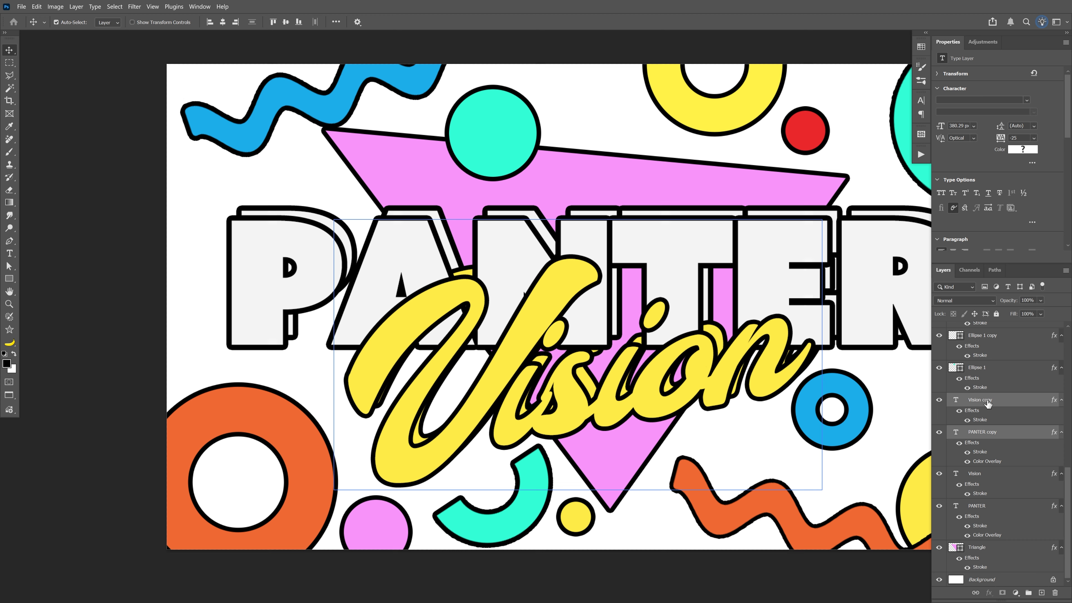
left_click_drag(988, 403, 988, 540)
left_click_drag(983, 399, 983, 549)
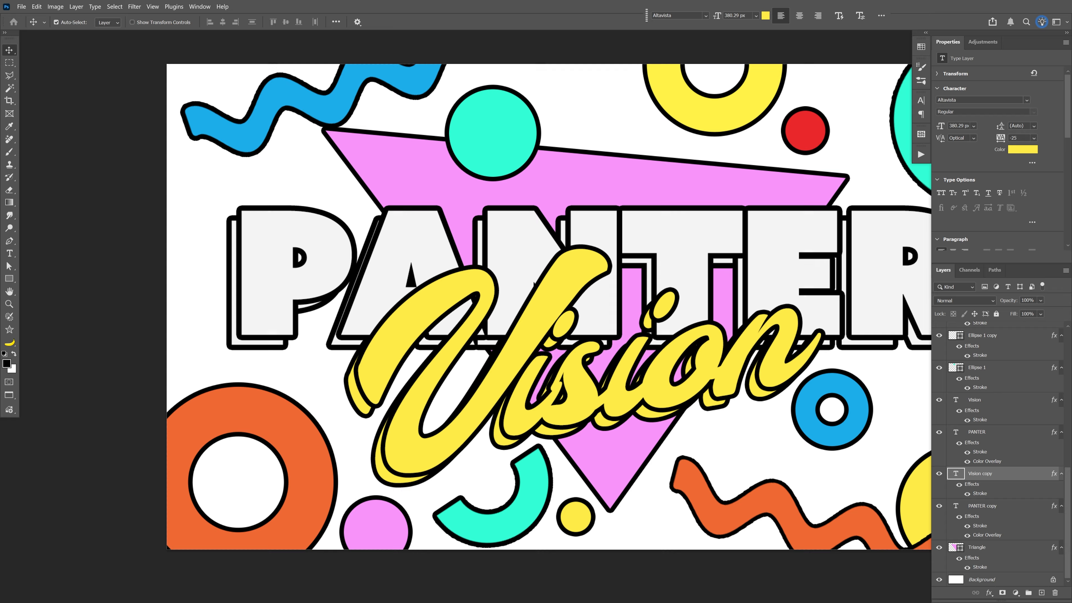
- Change the text color of the lower Vision copy to black
left_click(1022, 150)
left_click(701, 314)
left_click(916, 180)
- Change the PANTER copy's Color Overlay to the orange sampled from the large ring
left_click(1025, 536)
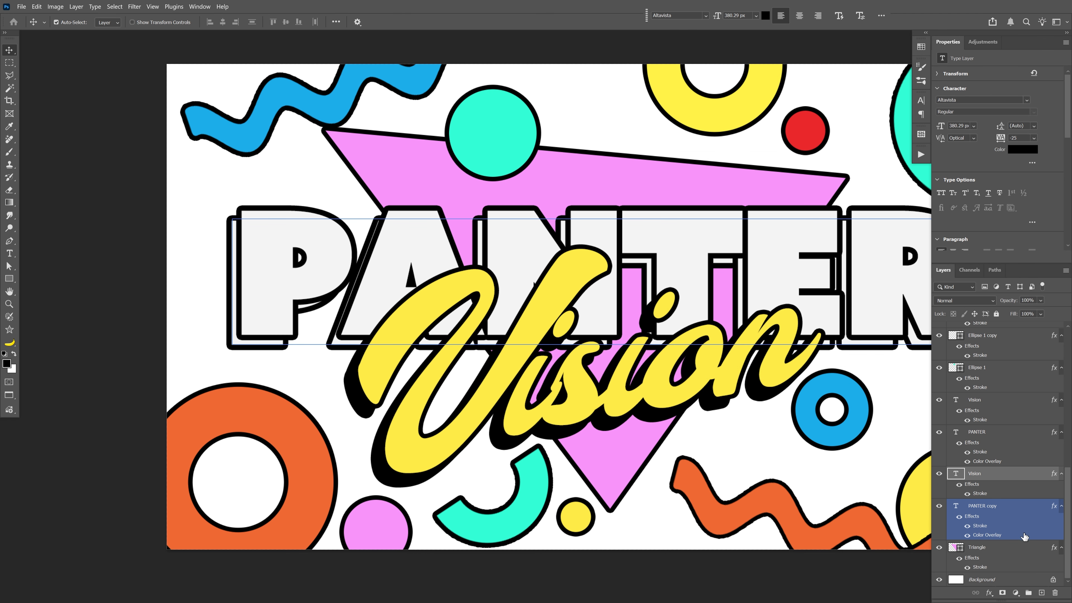
double_click(986, 536)
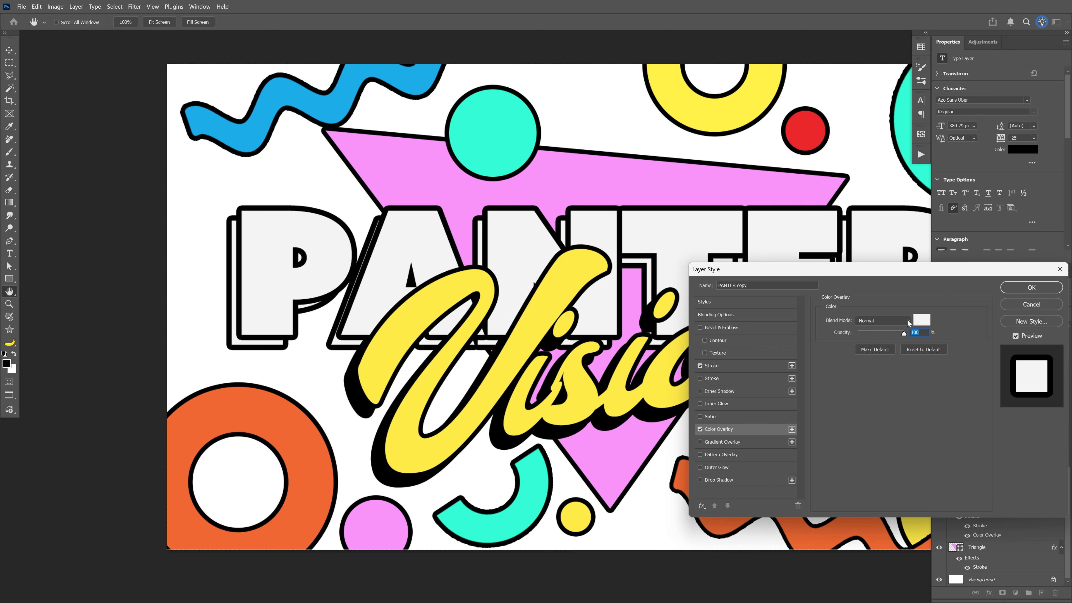
left_click(917, 326)
left_click(302, 427)
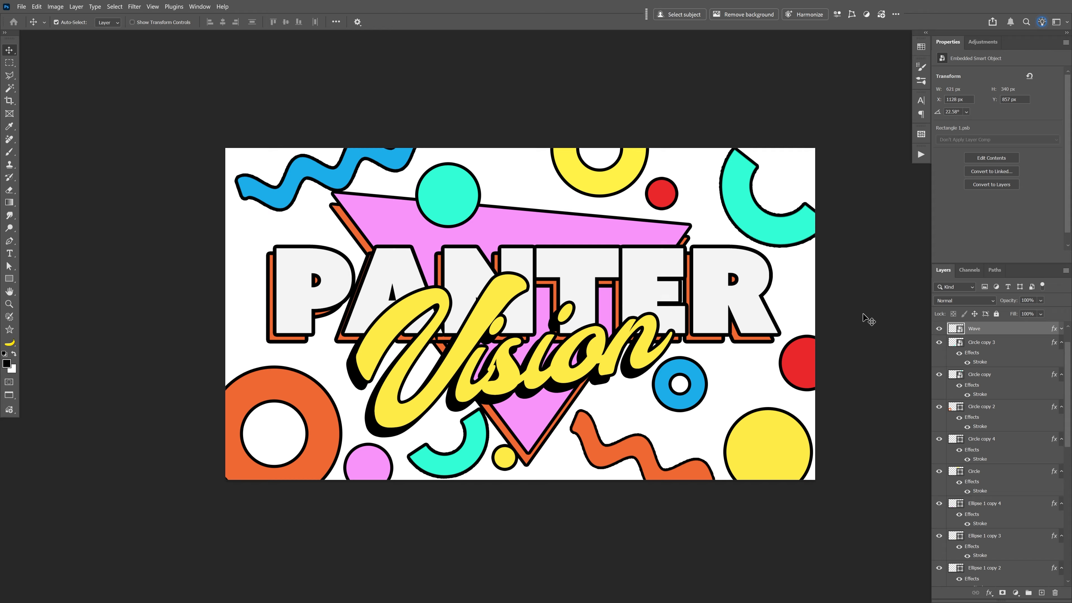
- Select all the decorative shape layers, from the waves and circles down to Ellipse 1, and group them under the name Shapes
left_click(980, 375)
left_click(982, 340)
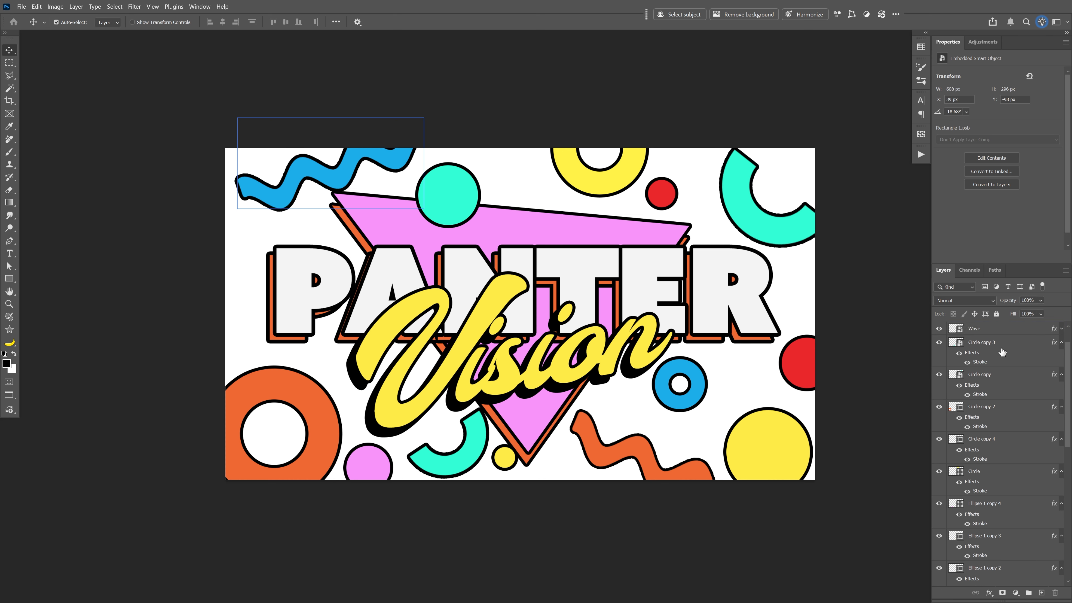
scroll(1003, 352, "down", 5)
left_click(1003, 355)
left_click(1004, 384)
left_click(1003, 409)
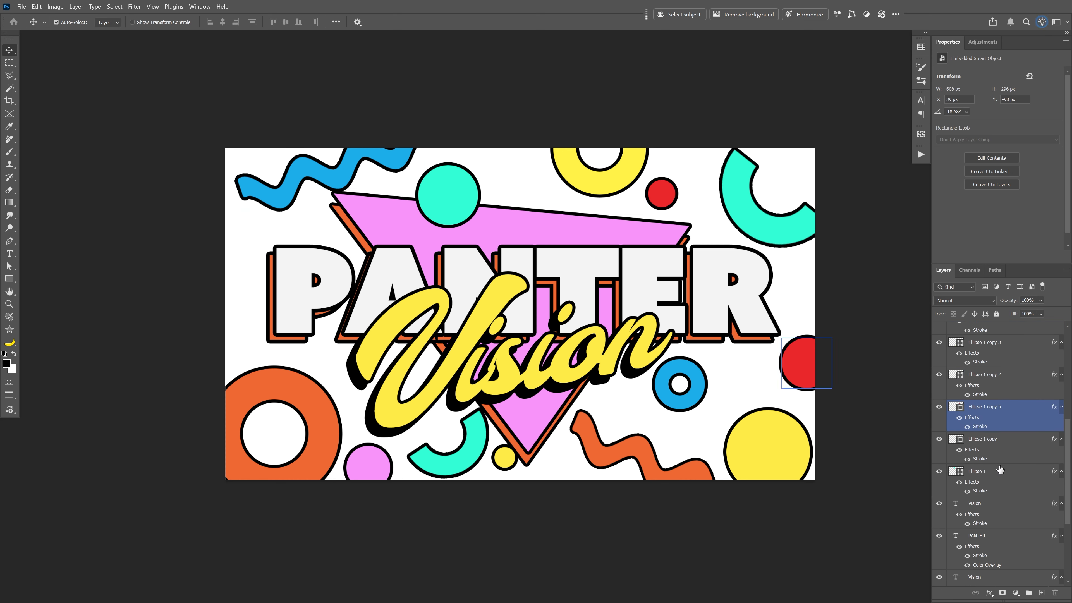
left_click(1000, 470)
key("ctrl")
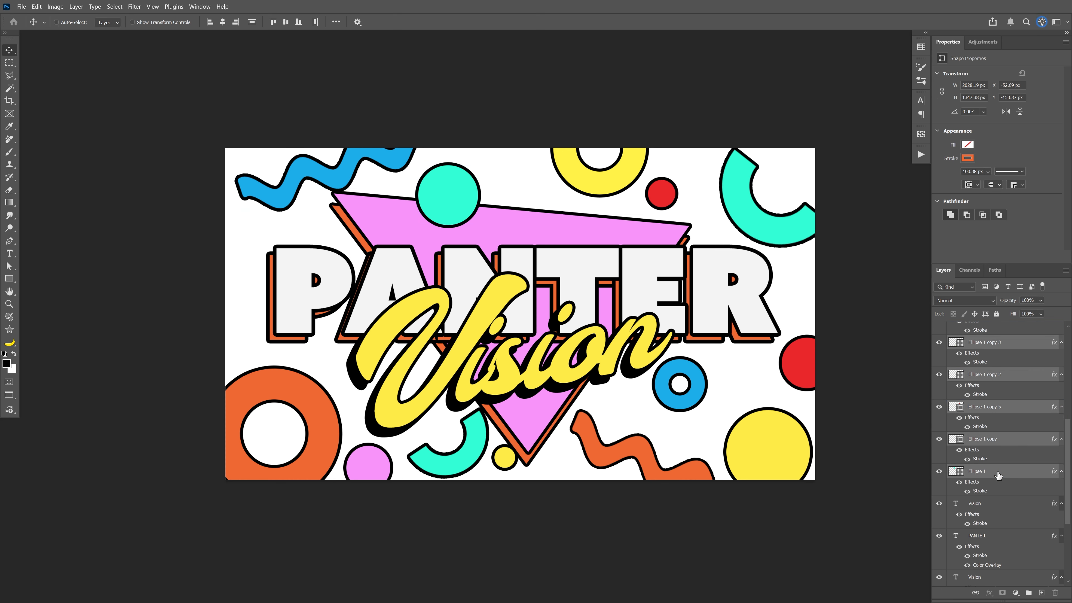
key("ctrl+g")
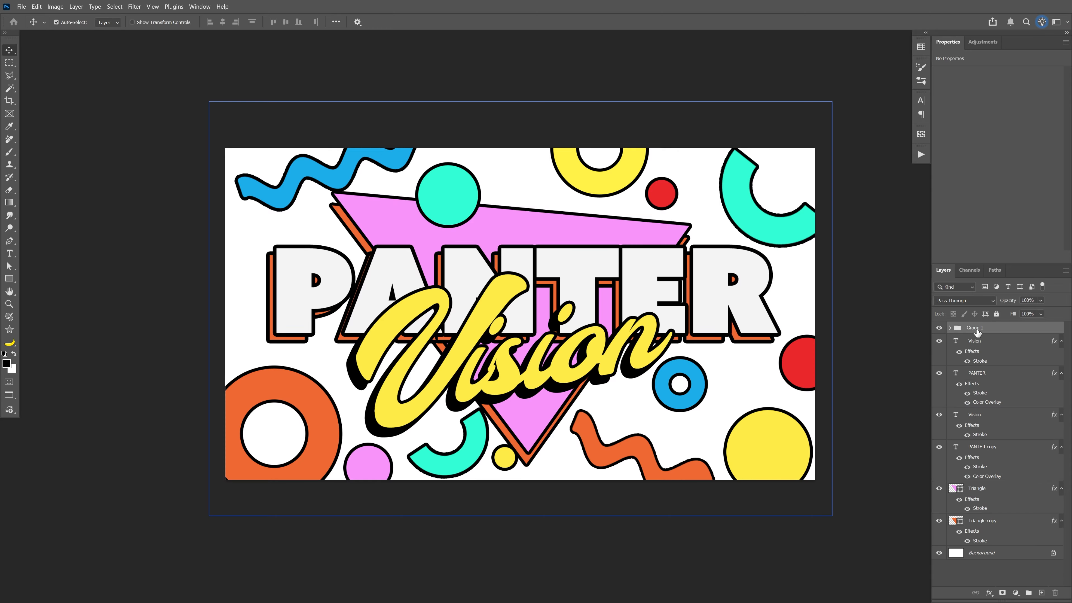
double_click(975, 327)
key("Return")
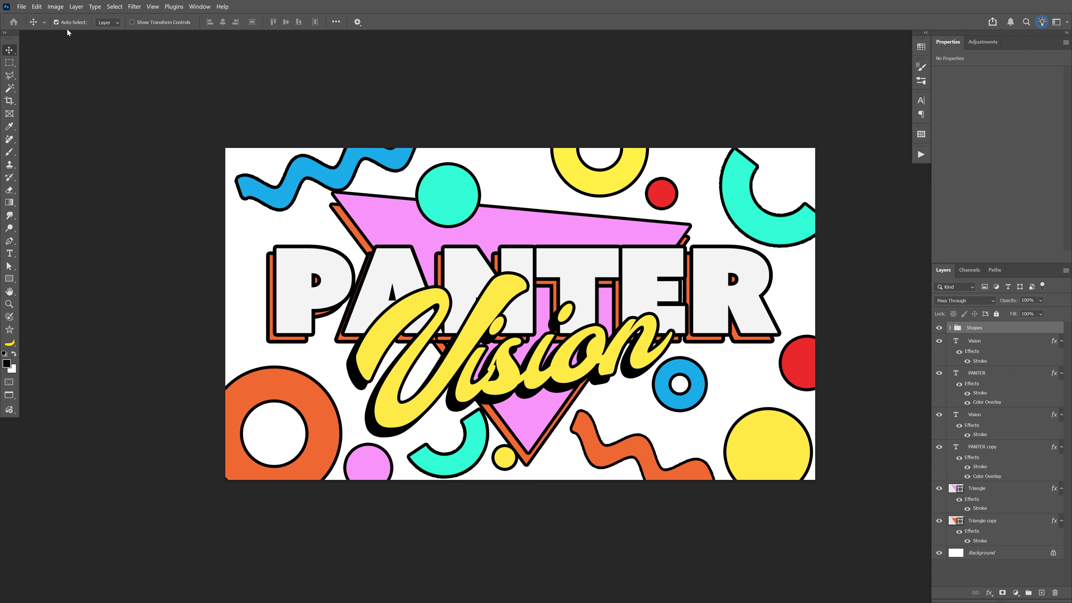
- Duplicate the Shapes group and offset the original group beneath it slightly down and to the left
key("ctrl+j")
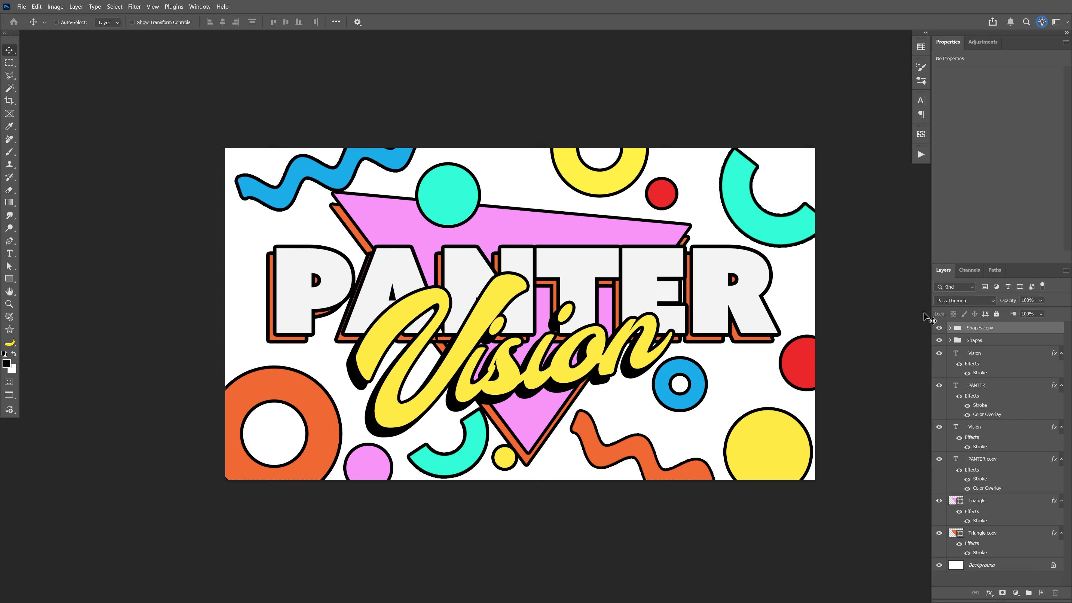
left_click_drag(1002, 332, 982, 331)
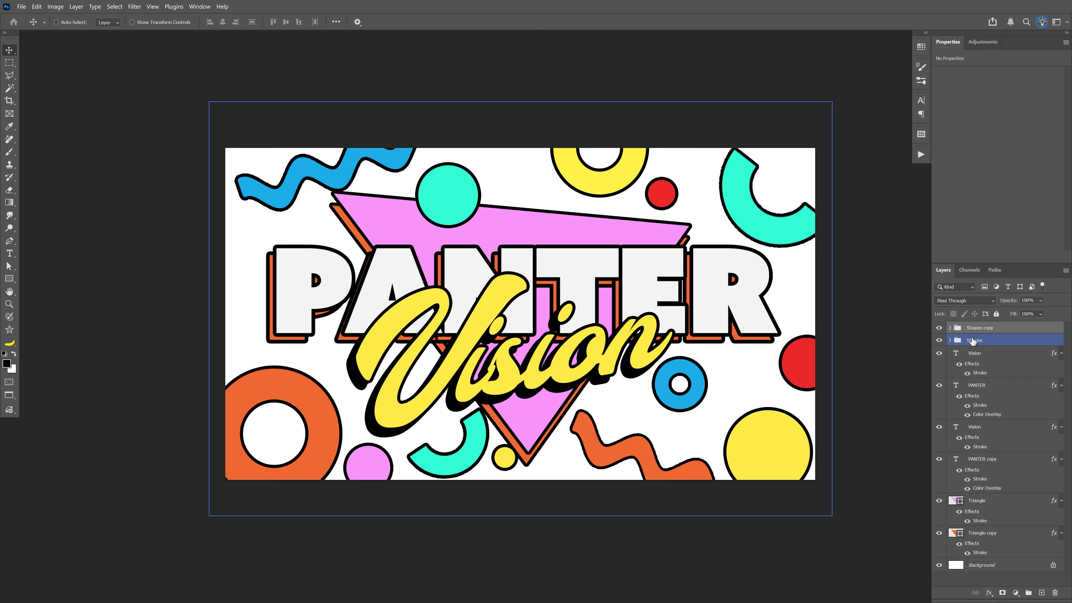
left_click(986, 341)
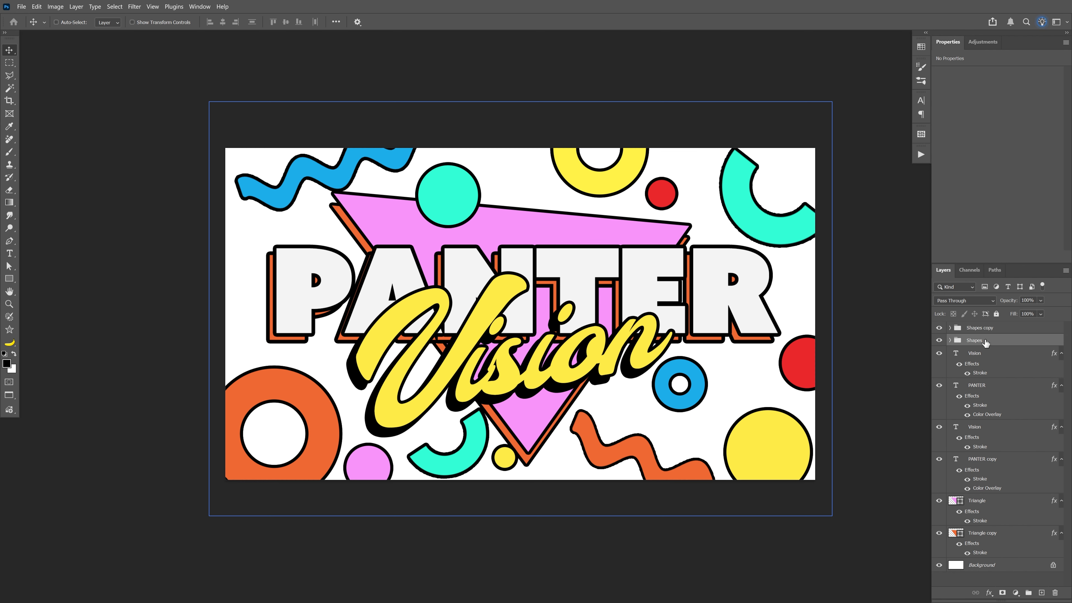
scroll(267, 219, "up", 1)
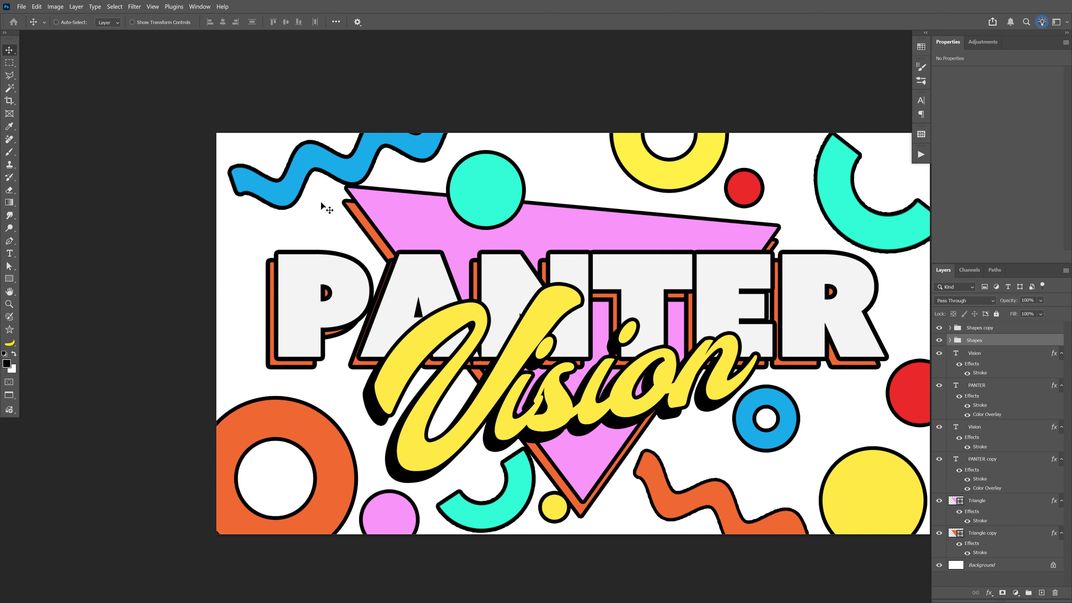
mouse_move(323, 204)
left_mouse_down()
mouse_move(313, 211)
mouse_move(323, 211)
left_mouse_up()
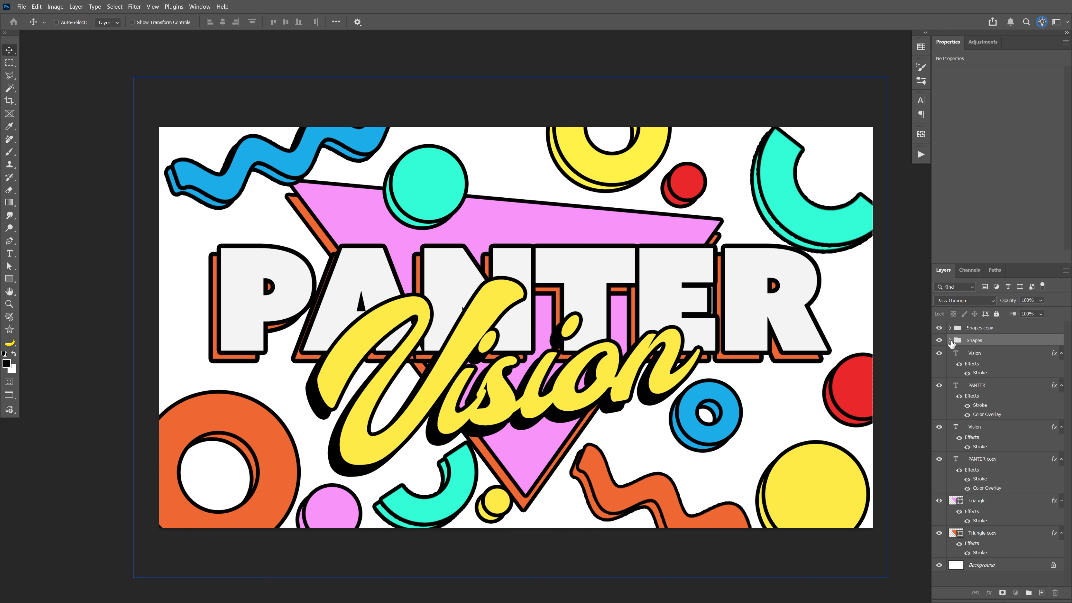
- In the lower Shapes group, add a yellow Color Overlay to the blue wave's shadow and recolour the other shape shadows in contrasting colours
left_click(950, 340)
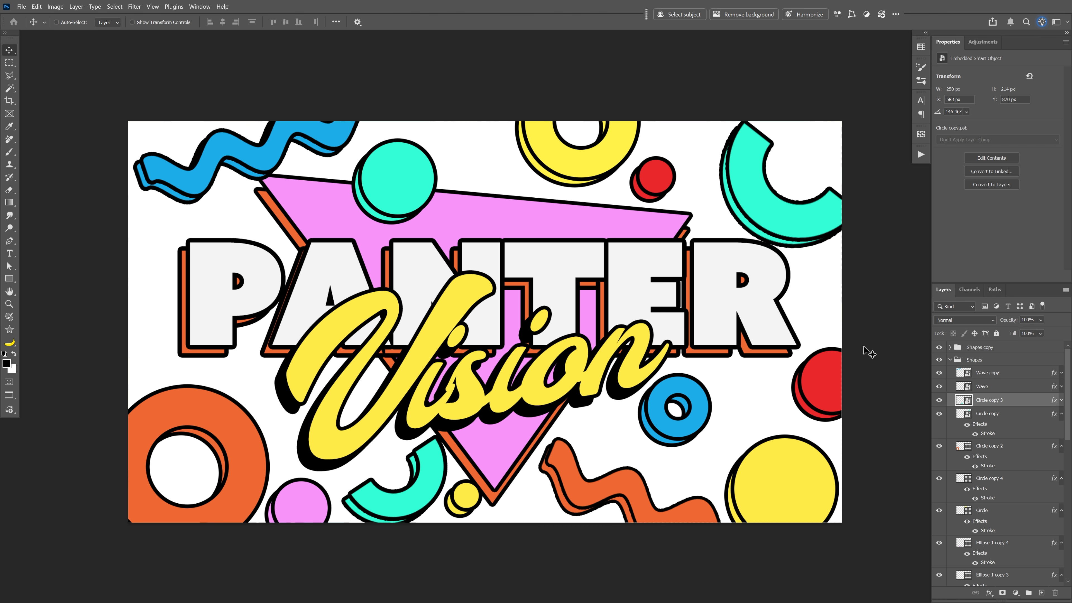
left_click(1037, 377)
double_click(1038, 377)
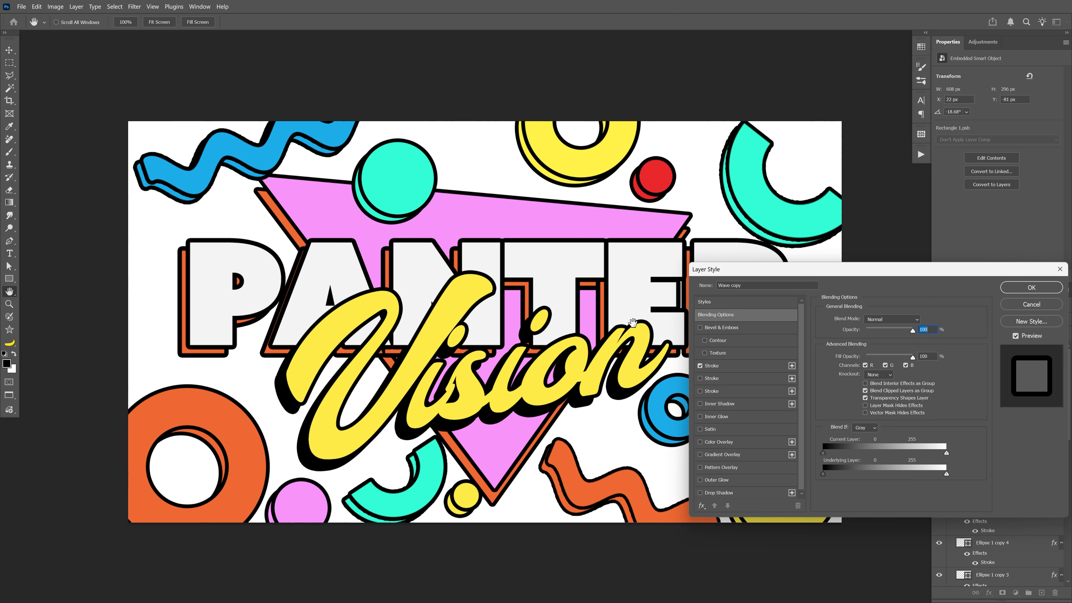
left_click(730, 443)
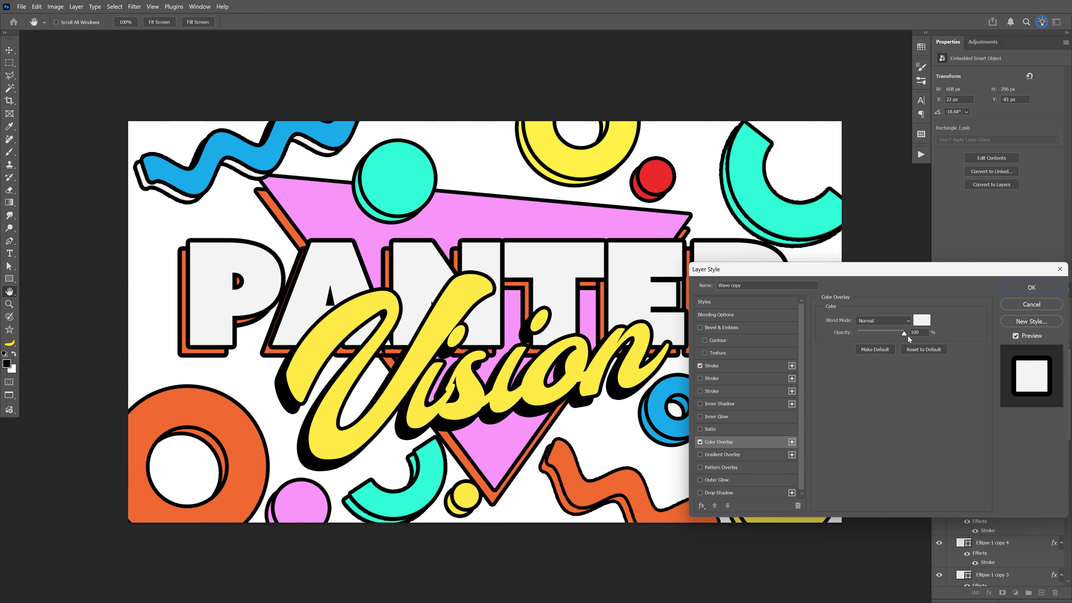
left_click(922, 320)
left_click(538, 383)
left_click(912, 182)
left_click(1032, 287)
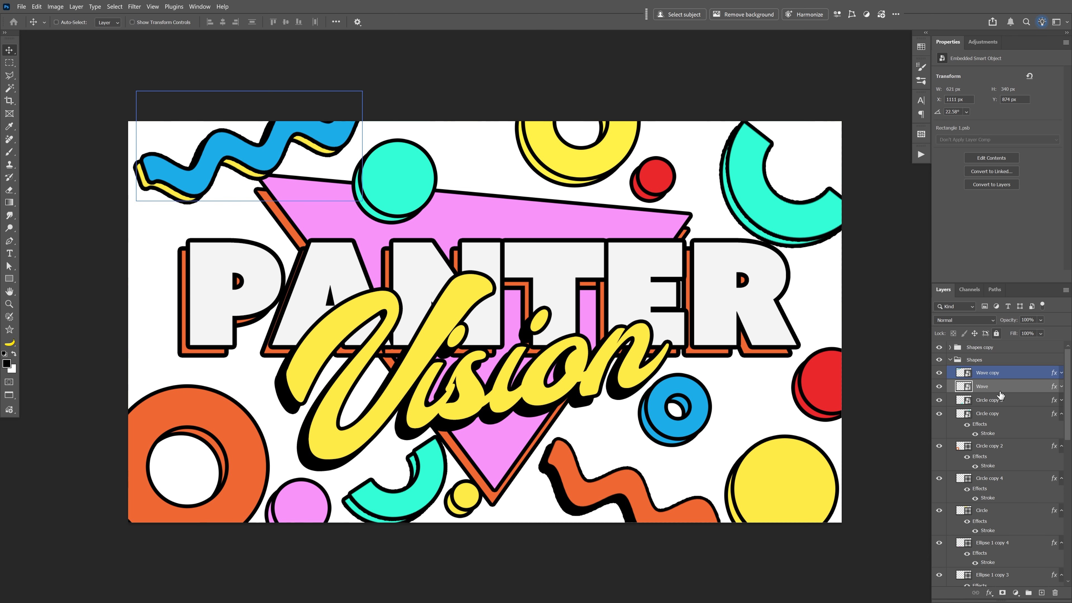
double_click(1022, 404)
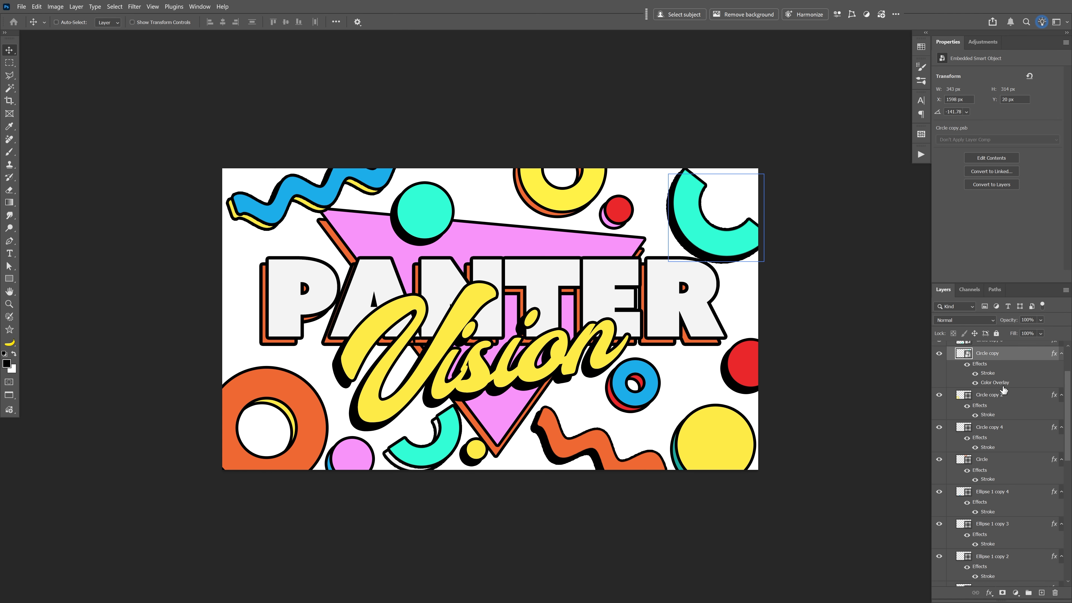
- Convert the white Background layer to a smart object
scroll(1003, 389, "down", 10)
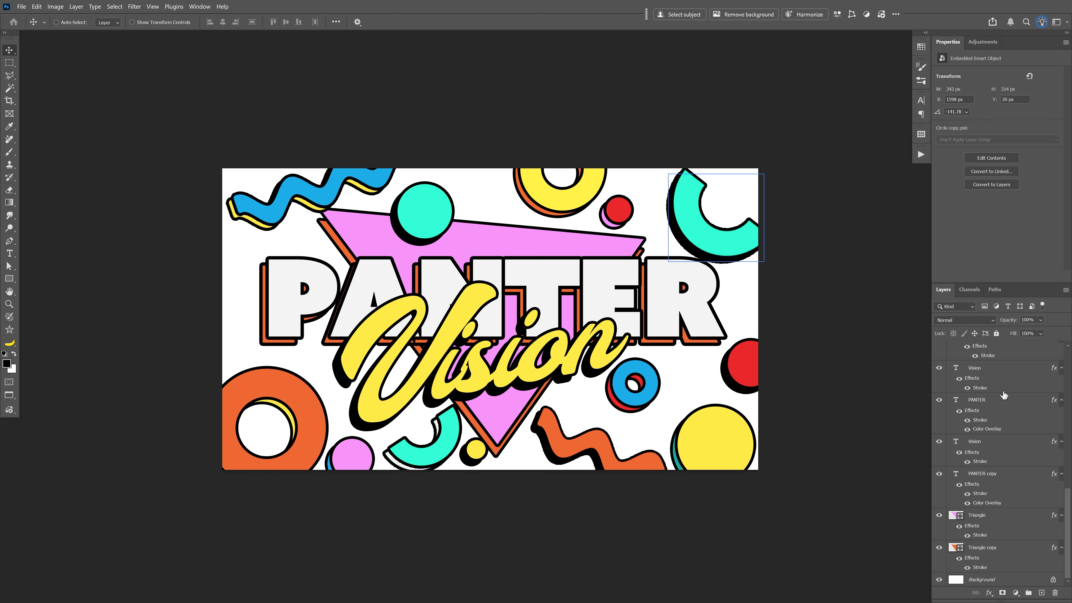
left_click(996, 580)
right_click(996, 581)
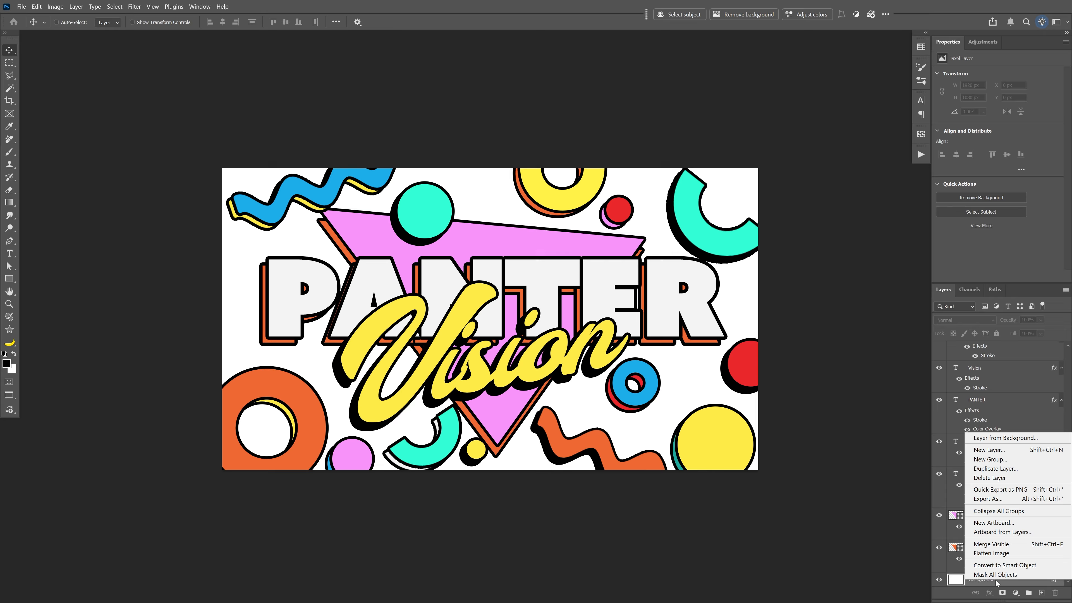
left_click(1017, 566)
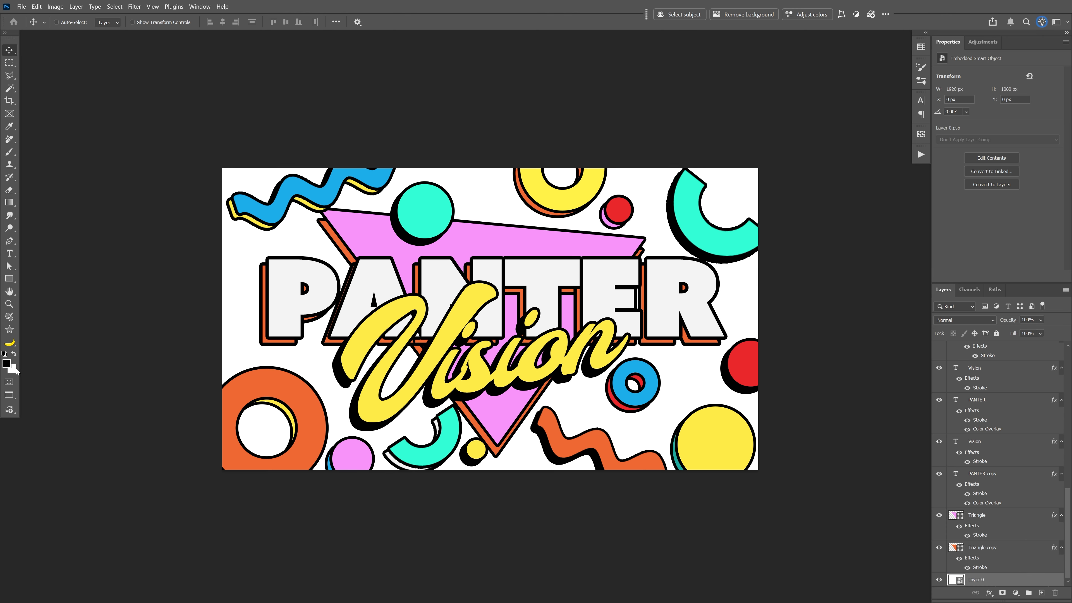
- Apply the Halftone Pattern filter to the background smart object with the Dot pattern type and raised size and contrast
left_click(135, 6)
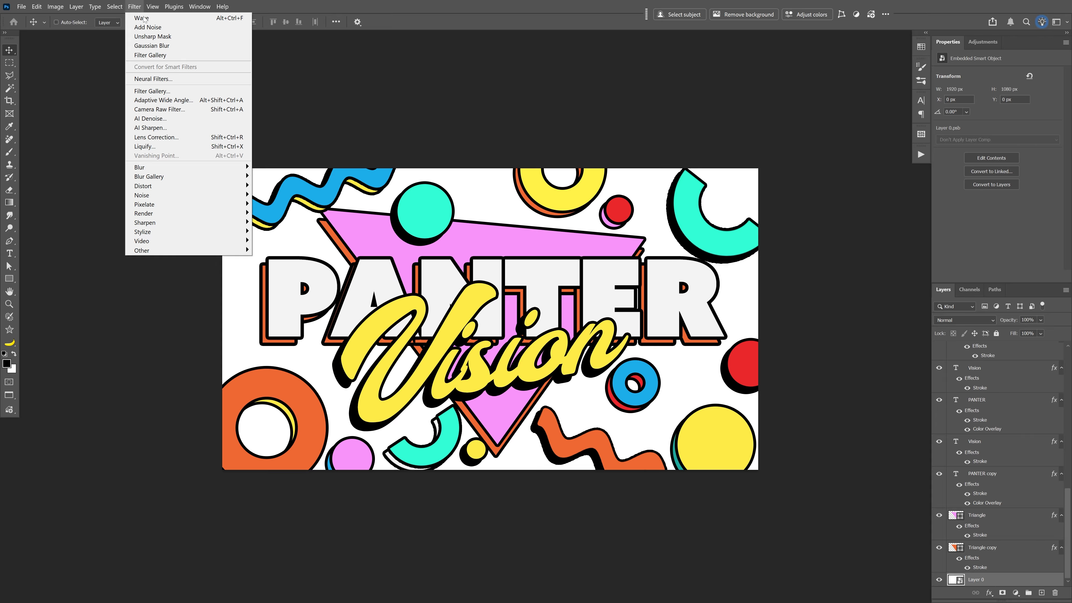
left_click(152, 91)
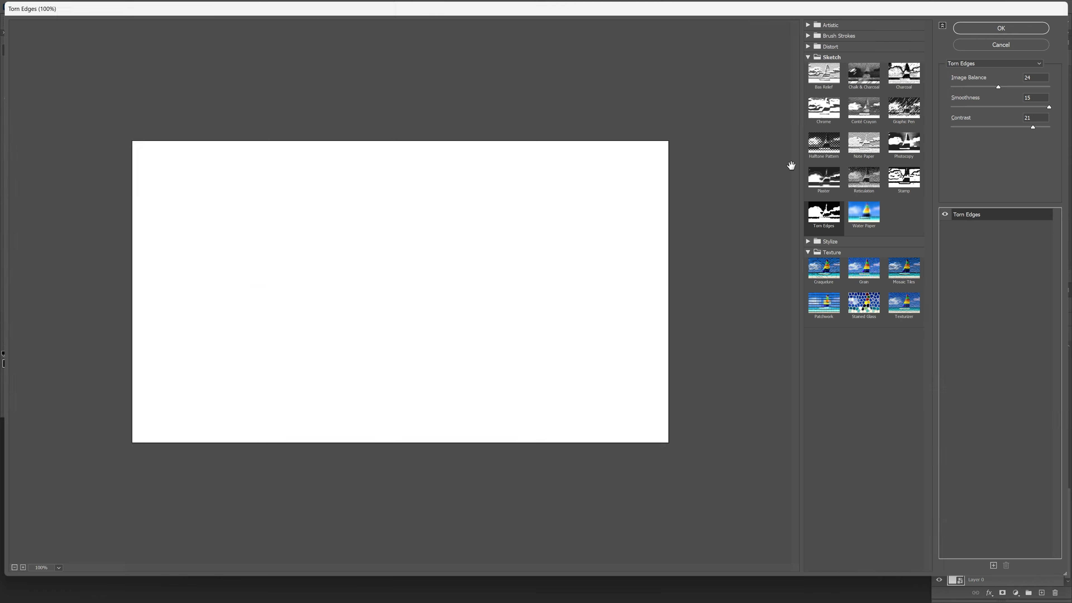
left_click(830, 148)
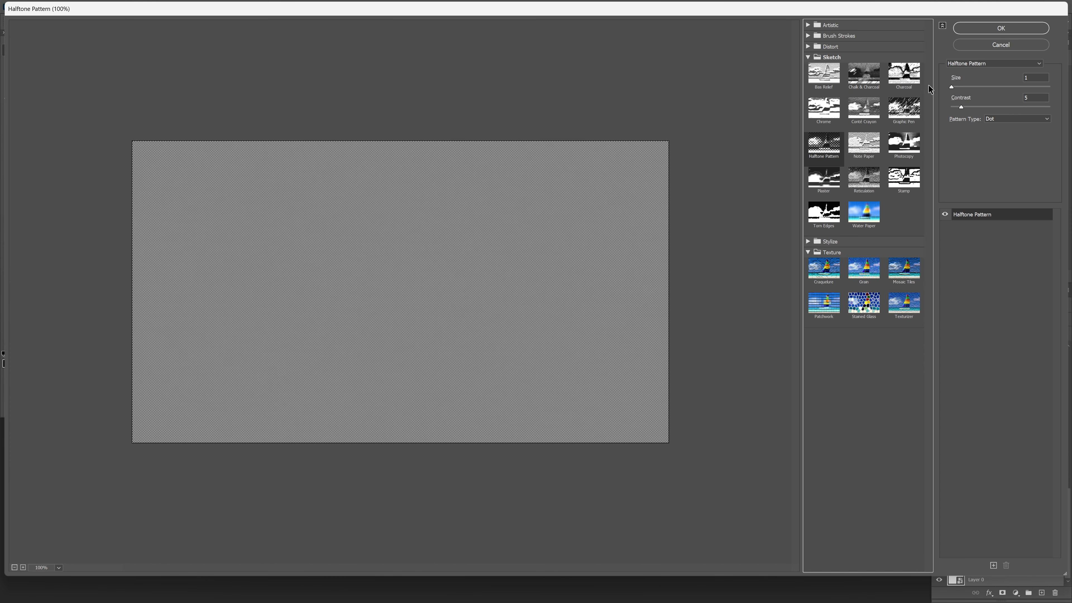
left_click_drag(1014, 107, 1026, 87)
left_click(994, 28)
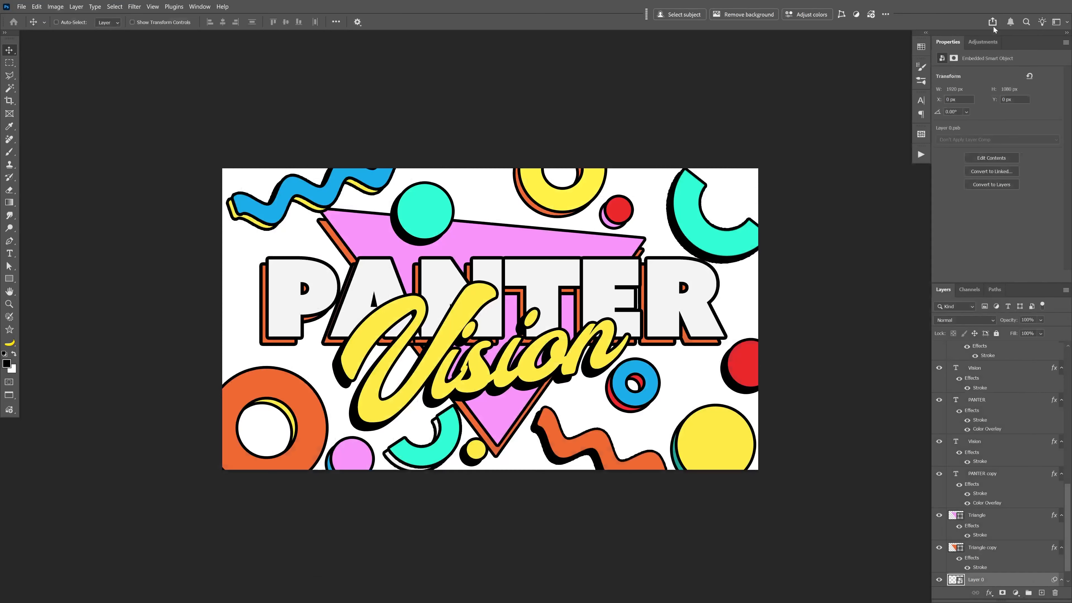